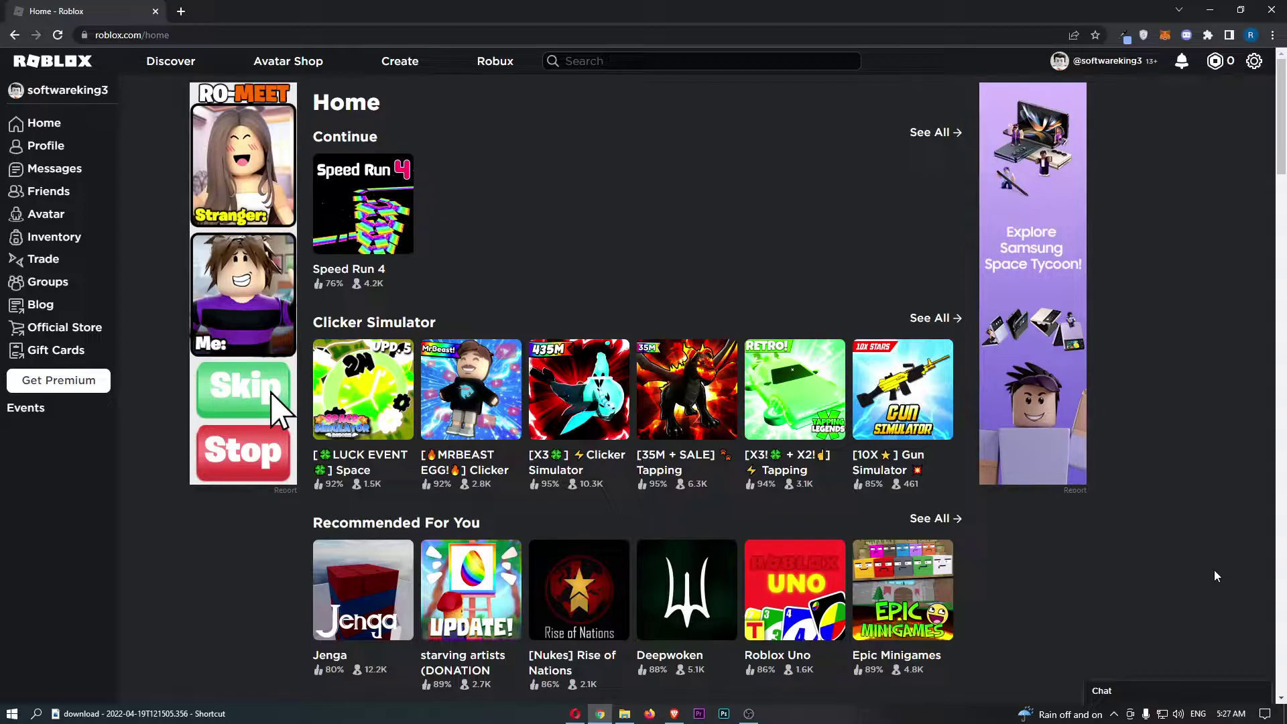
# Open the official 'Gift Cards - Roblox' page from the Google search results
pyautogui.hotkey('alt', 'Tab')
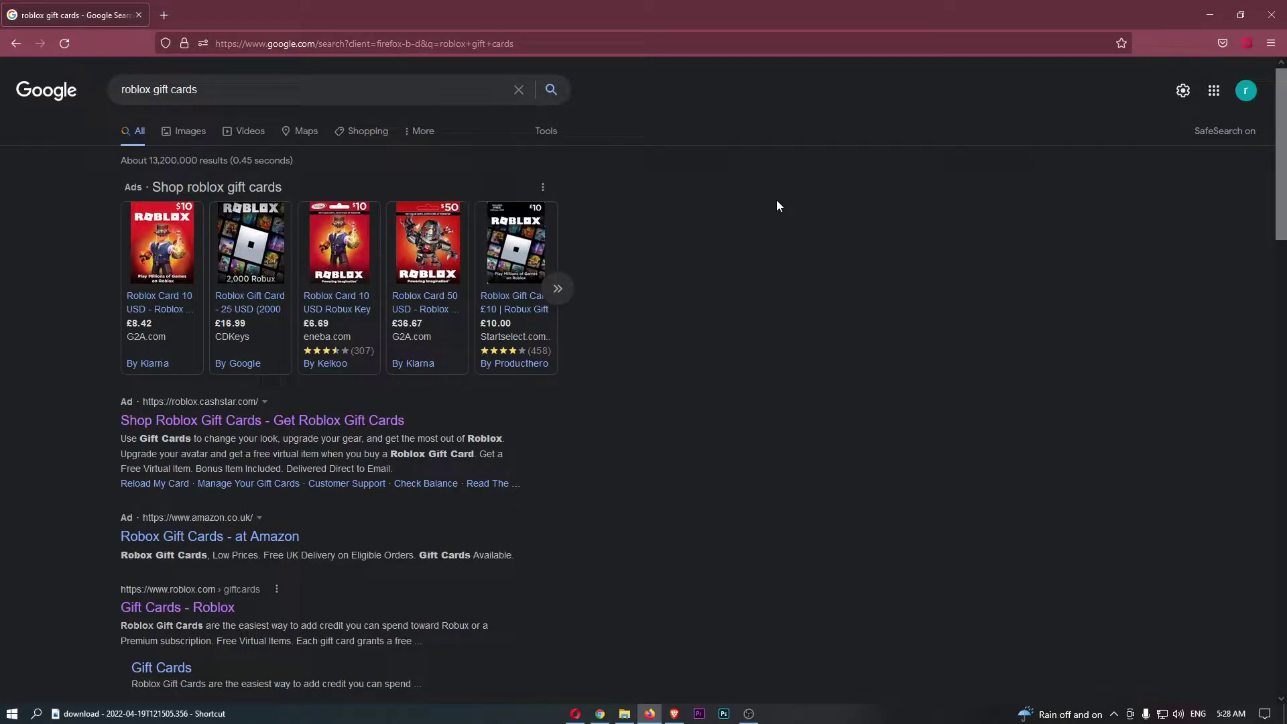
pyautogui.scroll(-2, 776, 206)
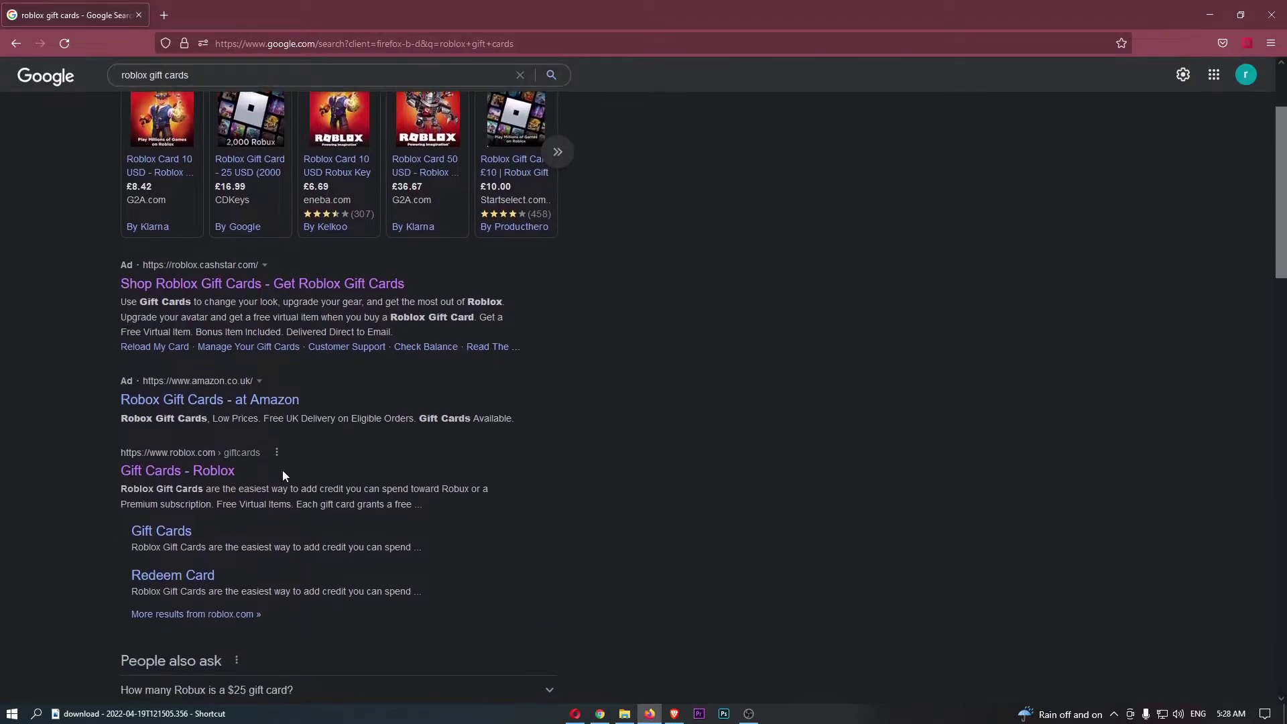
pyautogui.moveTo(120, 464); pyautogui.dragTo(216, 460)
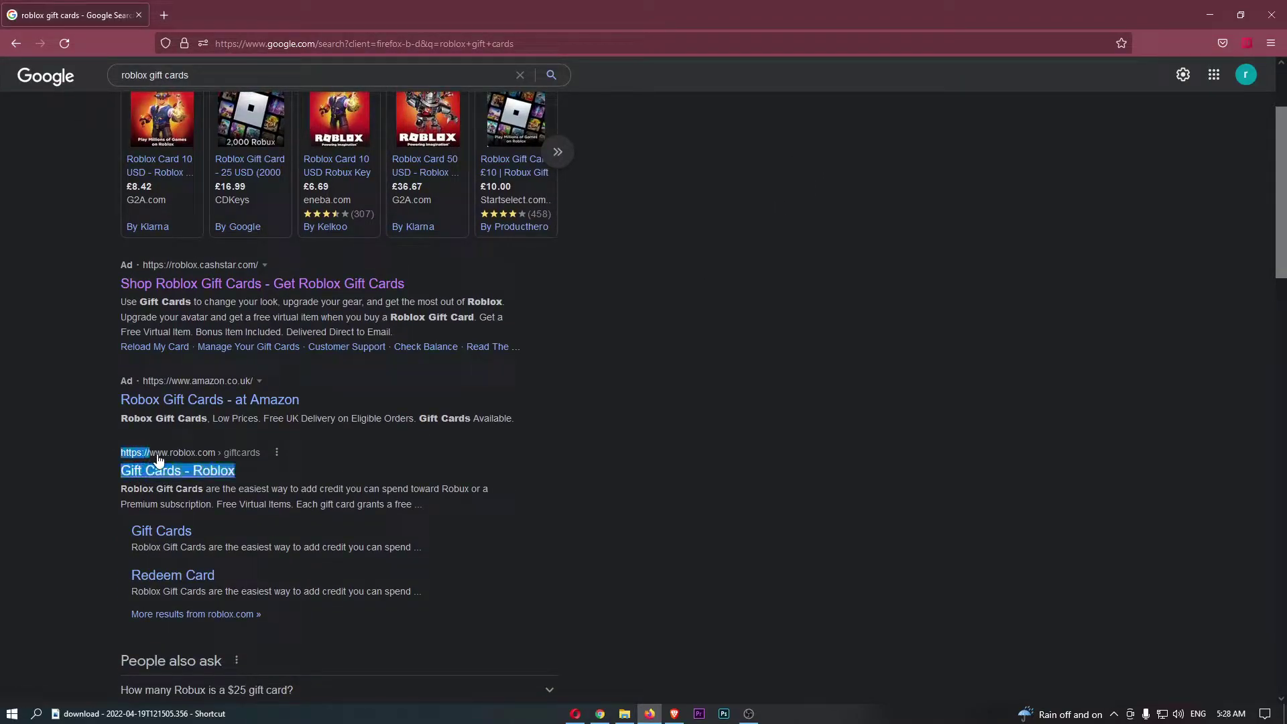
pyautogui.click(220, 473)
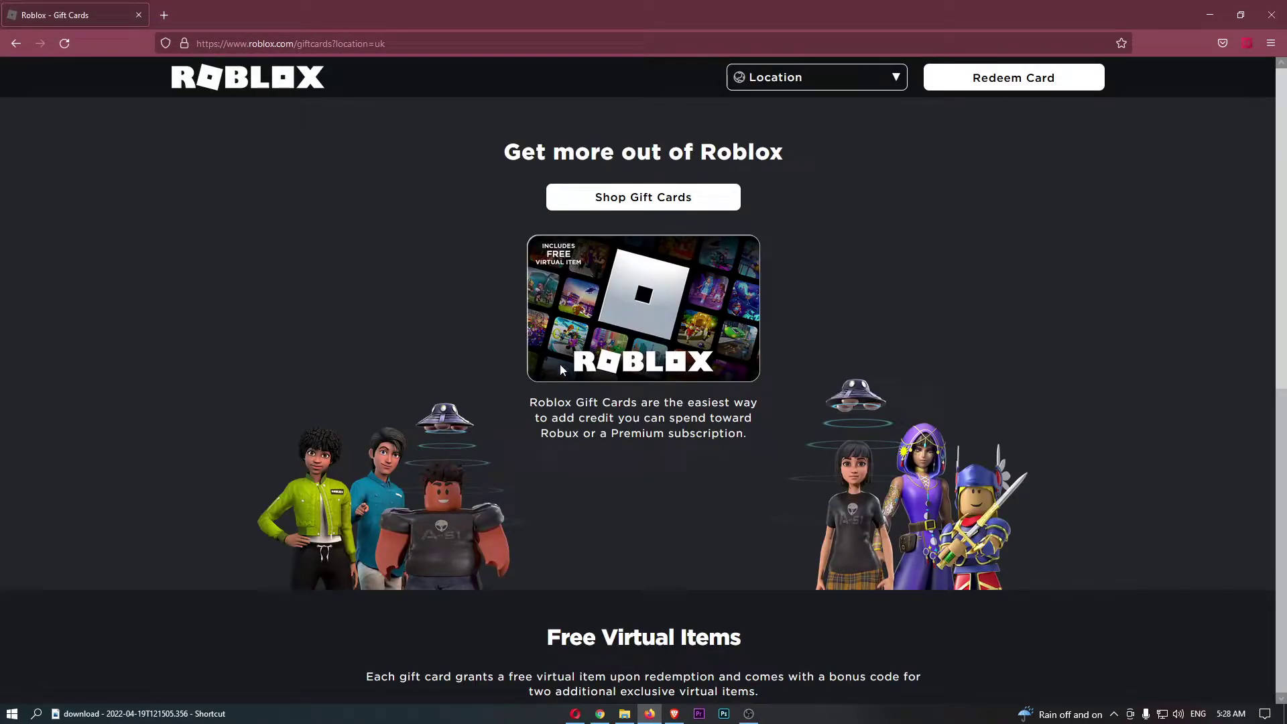
# Go to Shop Gift Cards and choose FOR ME as the gift card recipient
pyautogui.click(645, 199)
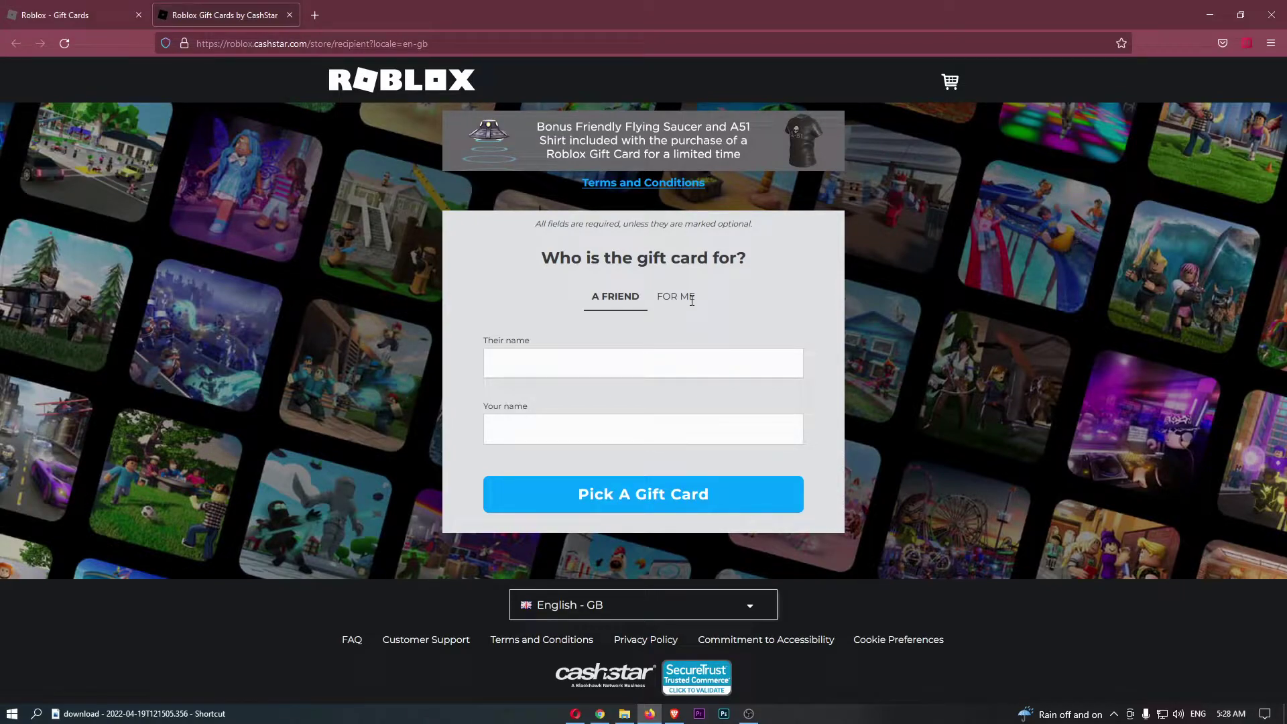
pyautogui.click(688, 298)
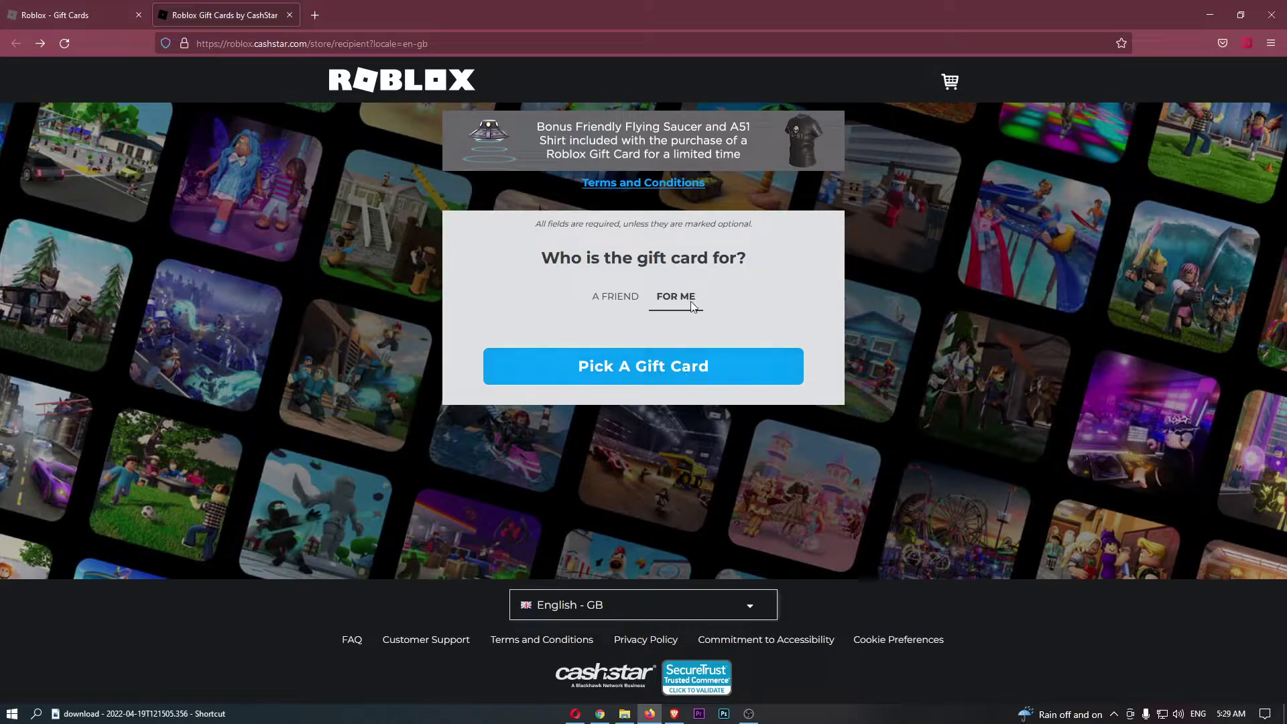
# On the card-type page, switch the digital card currency from GBP to USD
pyautogui.click(588, 385)
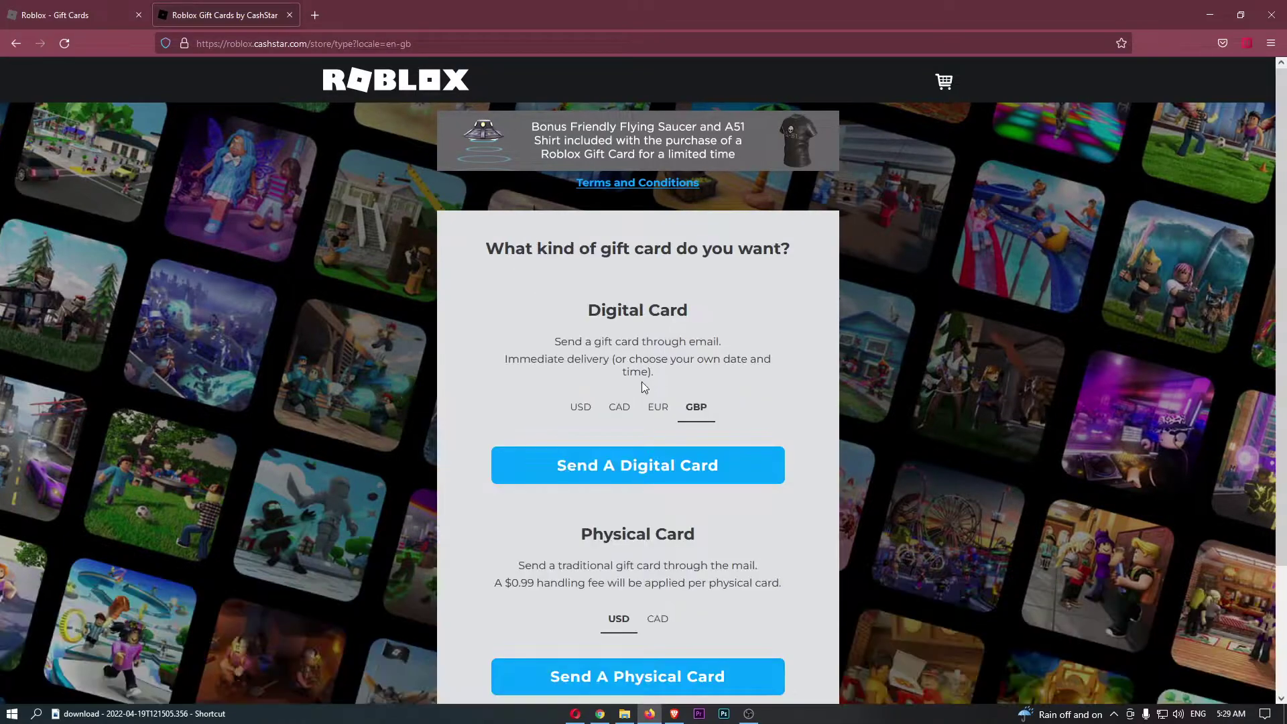
pyautogui.scroll(-1, 687, 388)
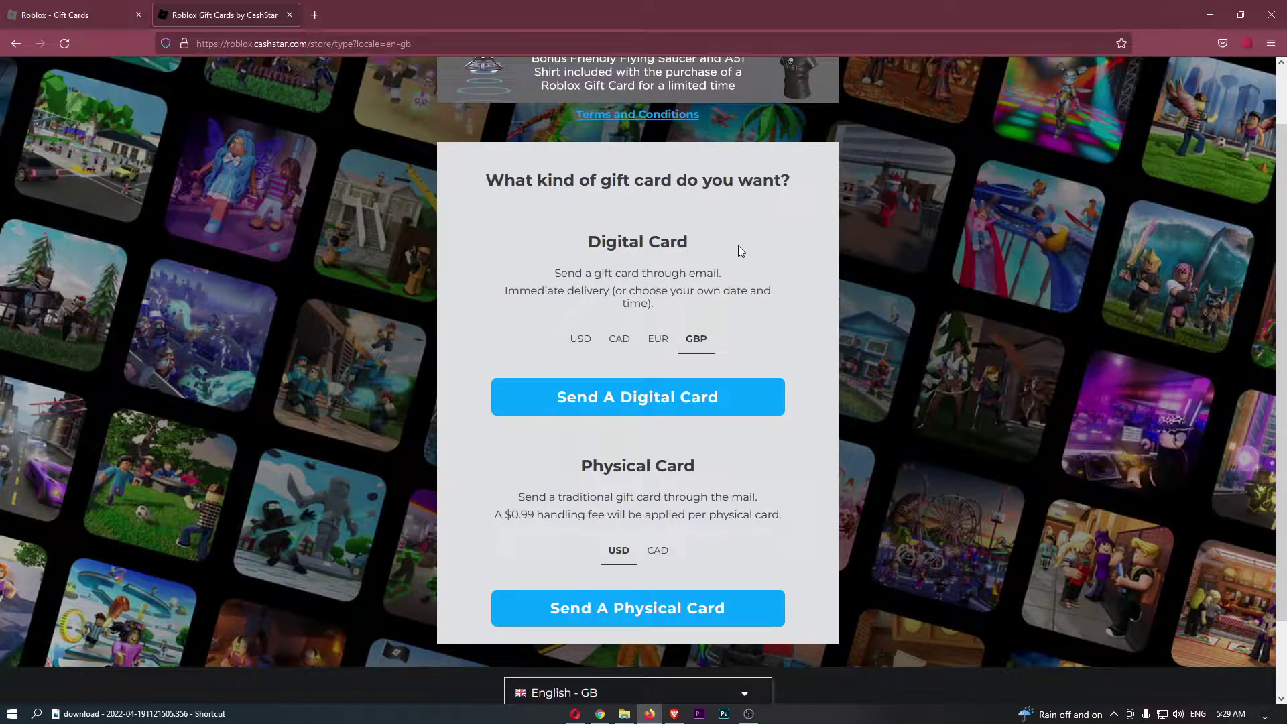
pyautogui.scroll(-1, 736, 246)
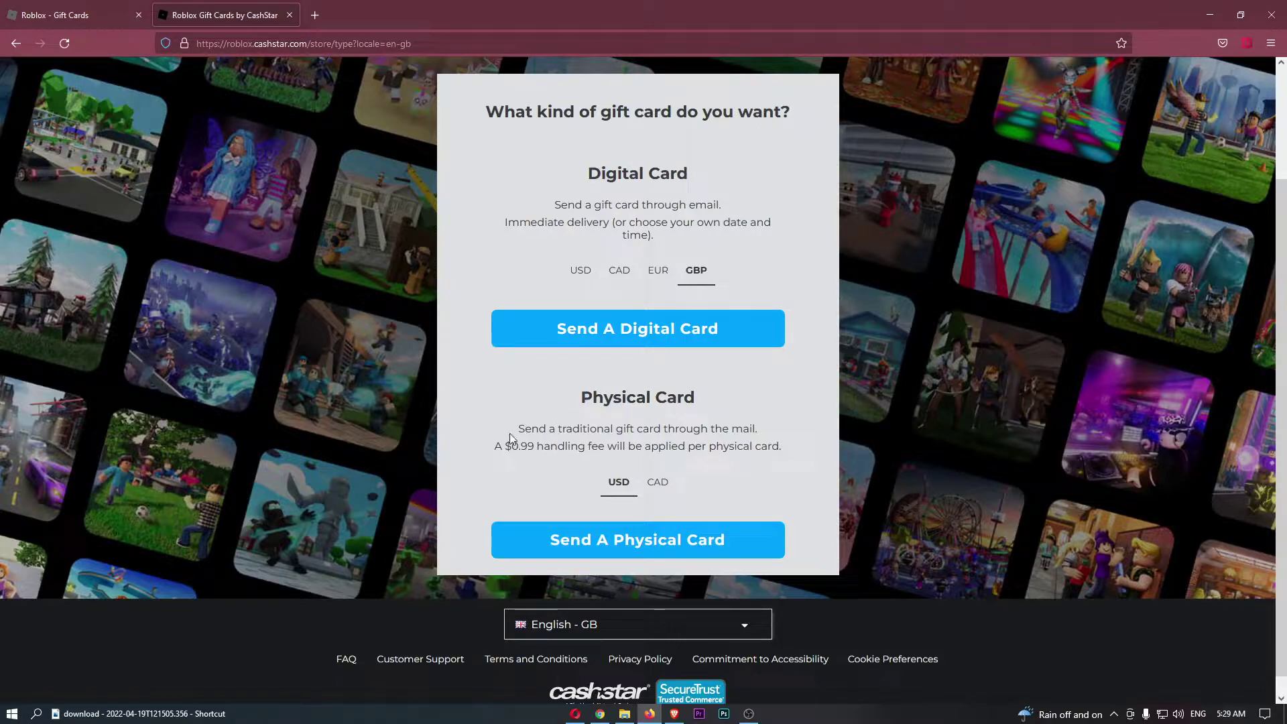
pyautogui.moveTo(514, 438); pyautogui.dragTo(771, 439)
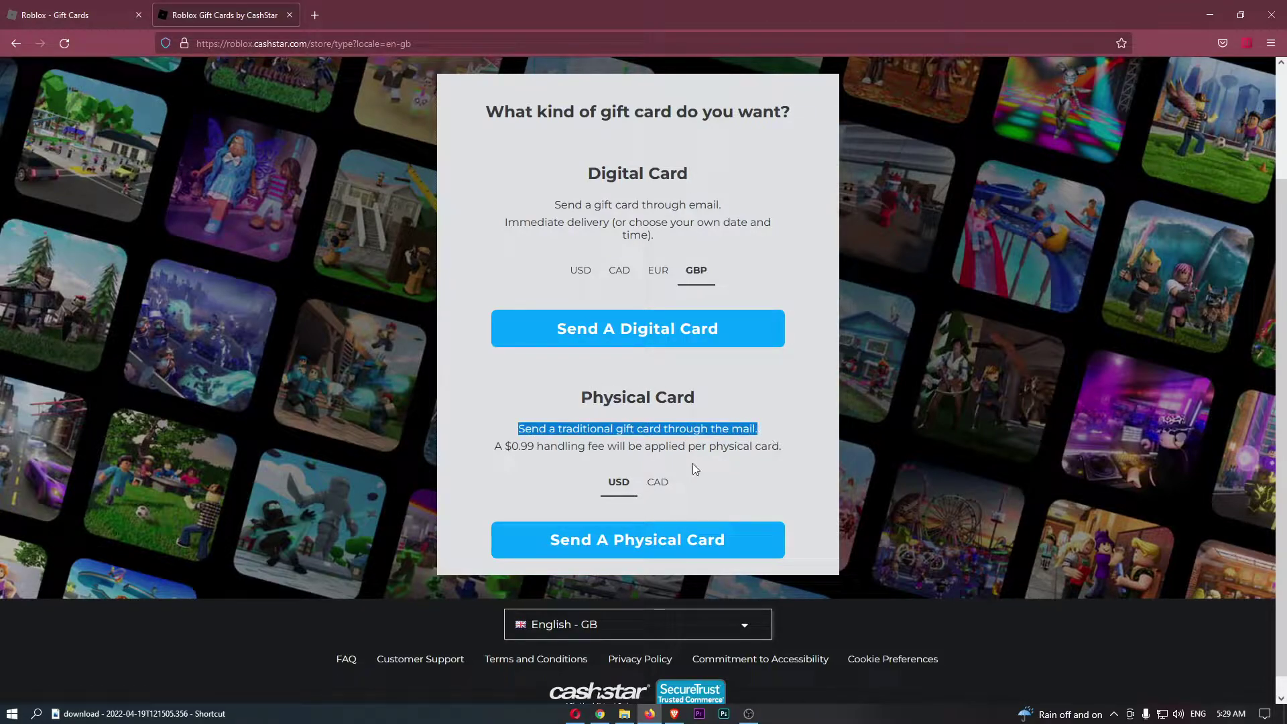
pyautogui.moveTo(496, 447); pyautogui.dragTo(794, 443)
pyautogui.click(835, 441)
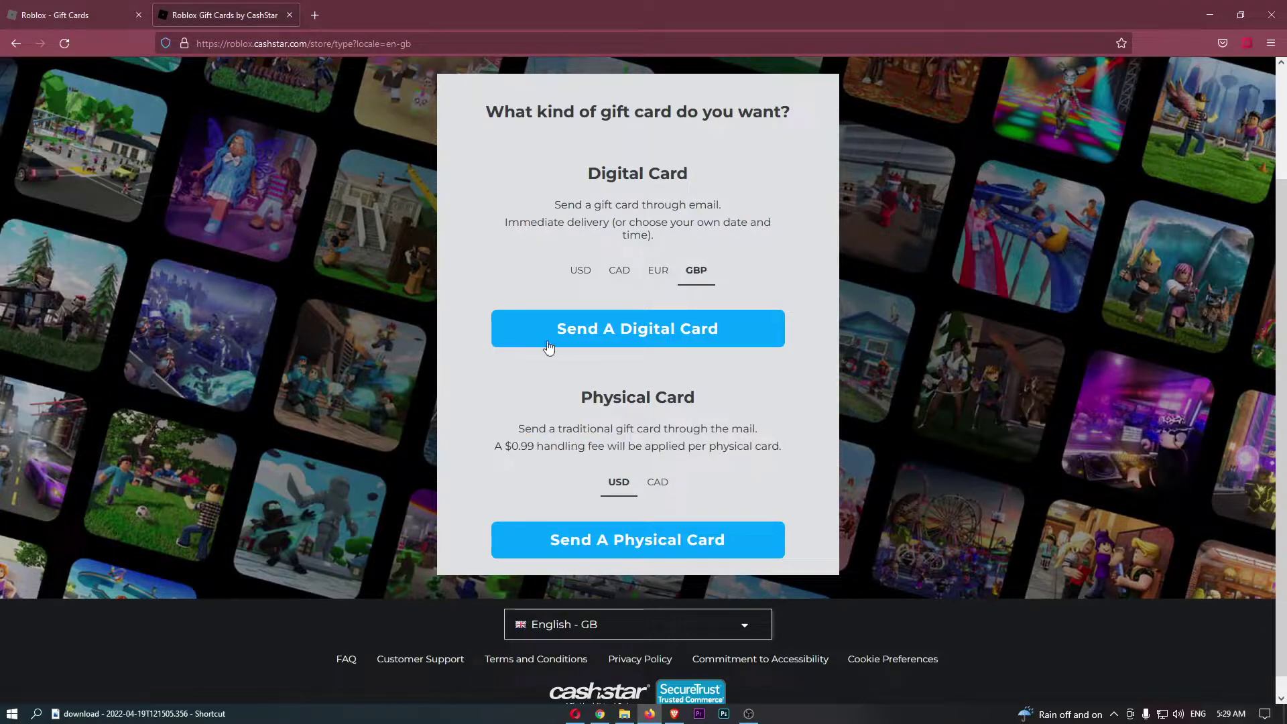
pyautogui.click(571, 278)
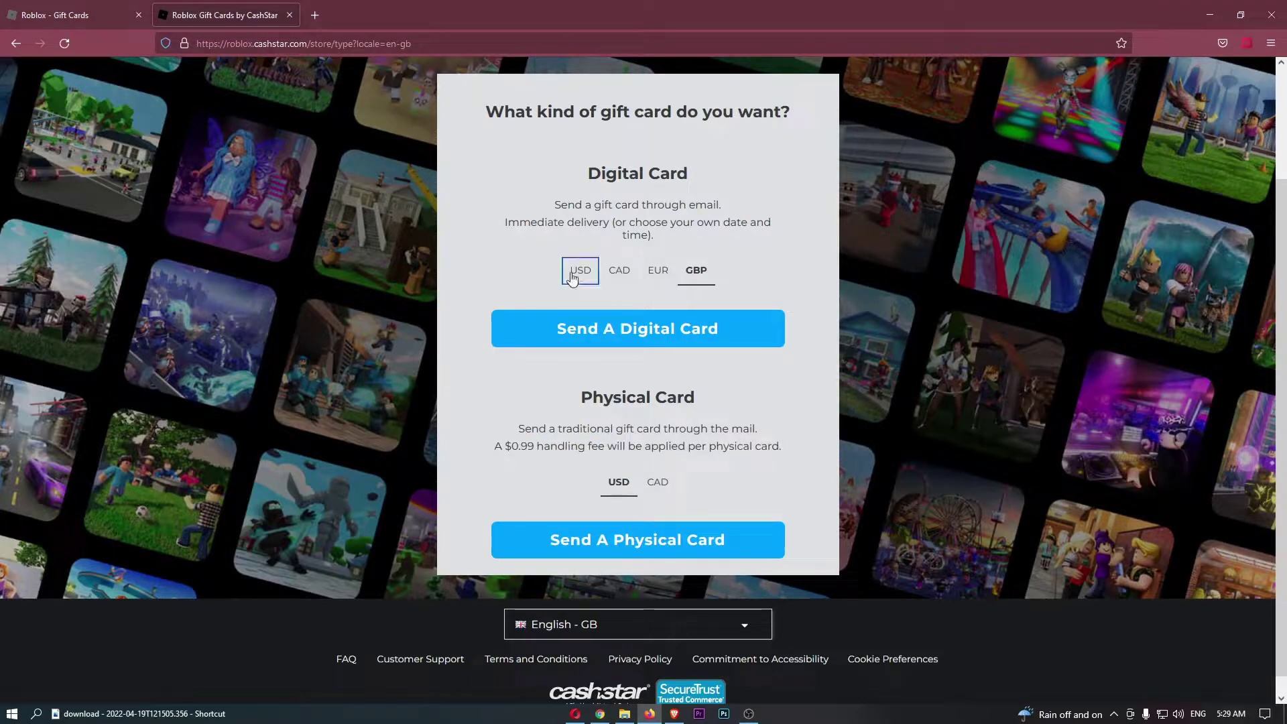
# Choose a digital card and select the Happy Halloween design from the seasonal designs
pyautogui.click(620, 328)
pyautogui.scroll(-2, 717, 447)
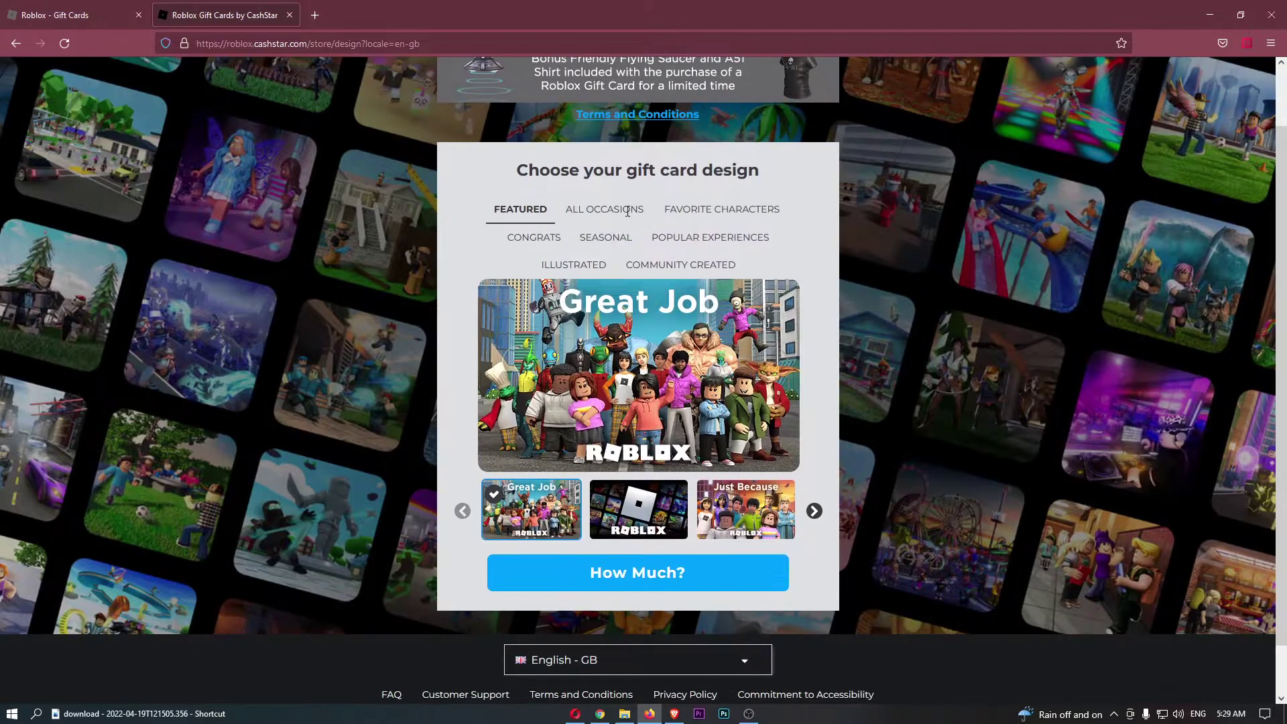
pyautogui.click(605, 210)
pyautogui.click(605, 236)
pyautogui.click(647, 507)
pyautogui.click(729, 516)
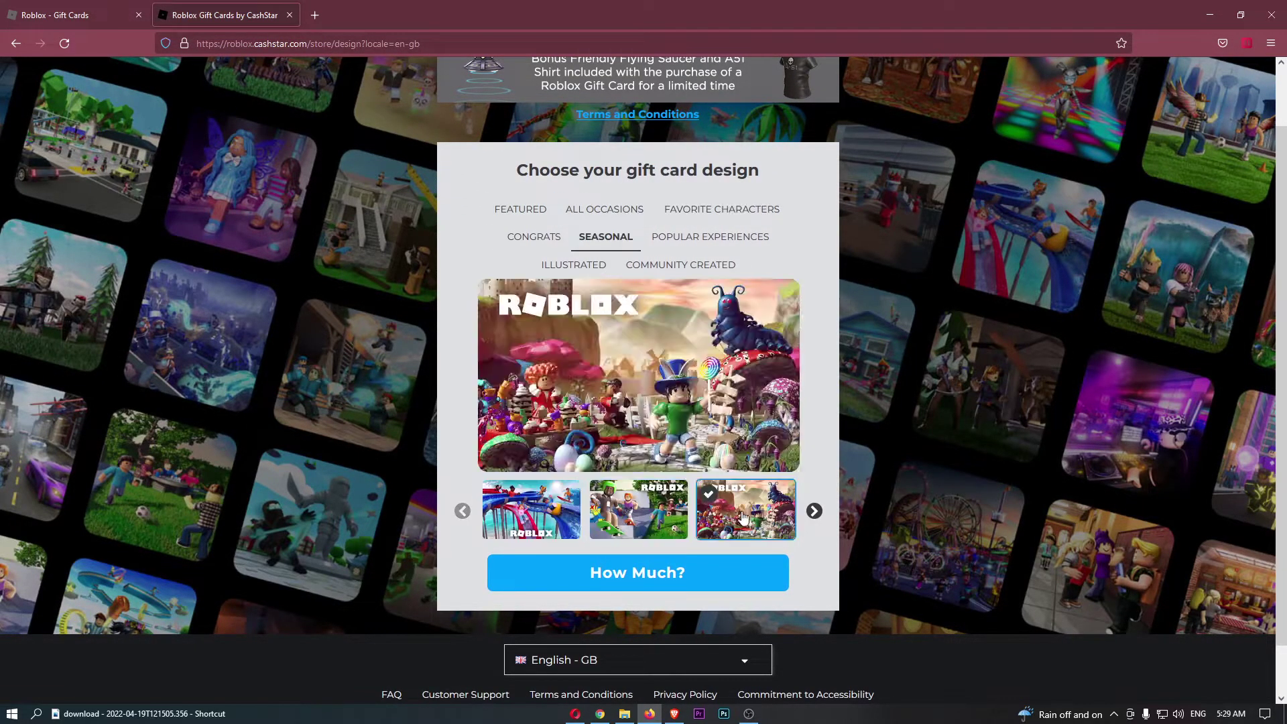
pyautogui.click(814, 511)
pyautogui.click(720, 523)
pyautogui.click(649, 515)
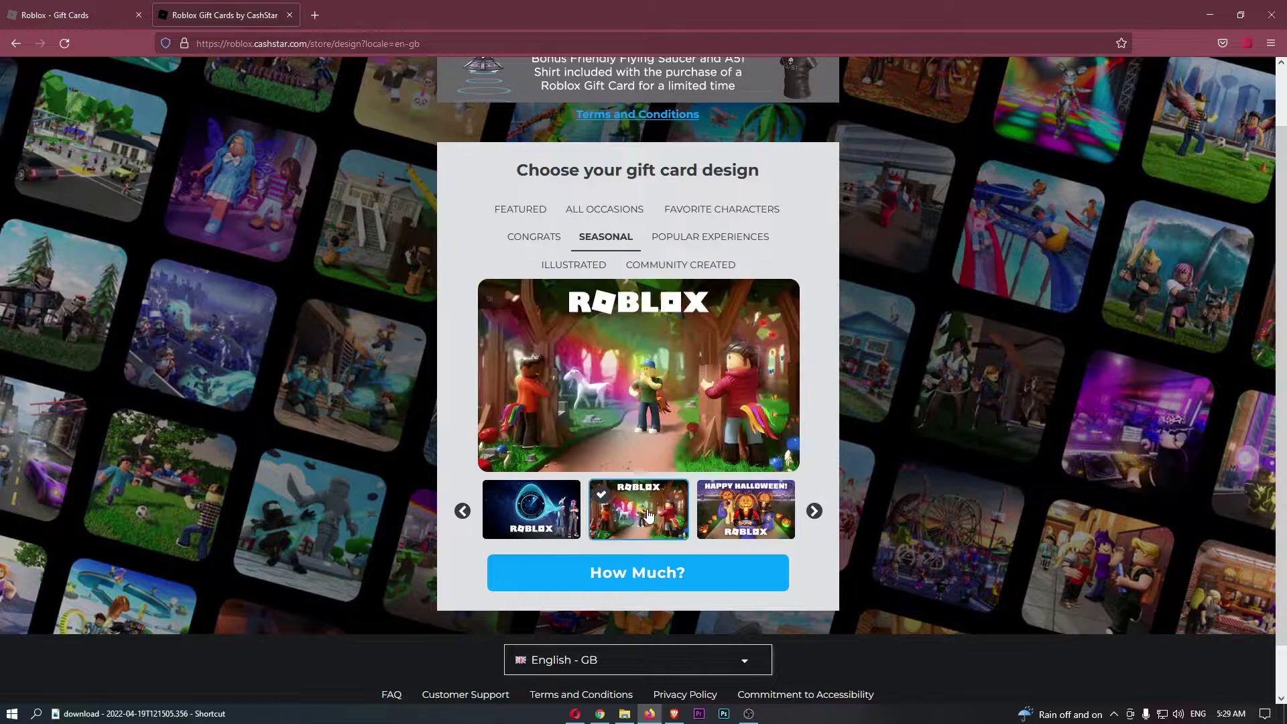
pyautogui.click(724, 526)
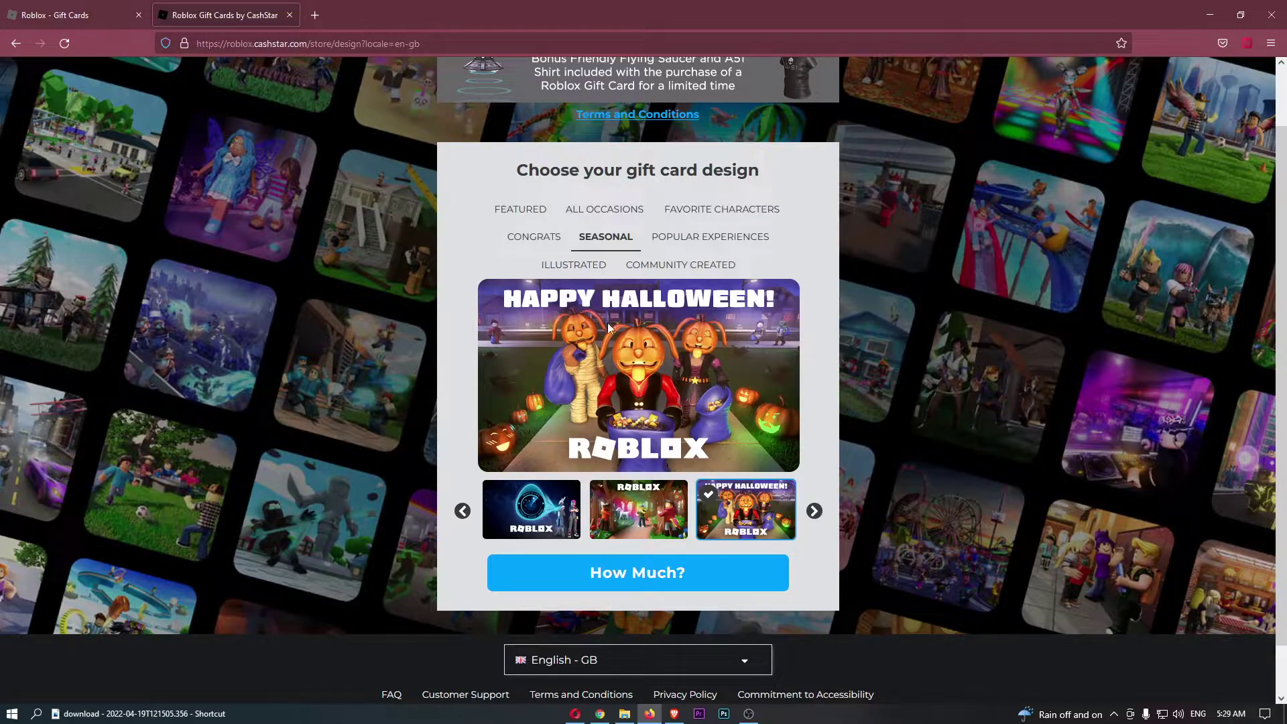
# Add the Happy Halloween digital card with US$30 credit to the cart
pyautogui.click(662, 573)
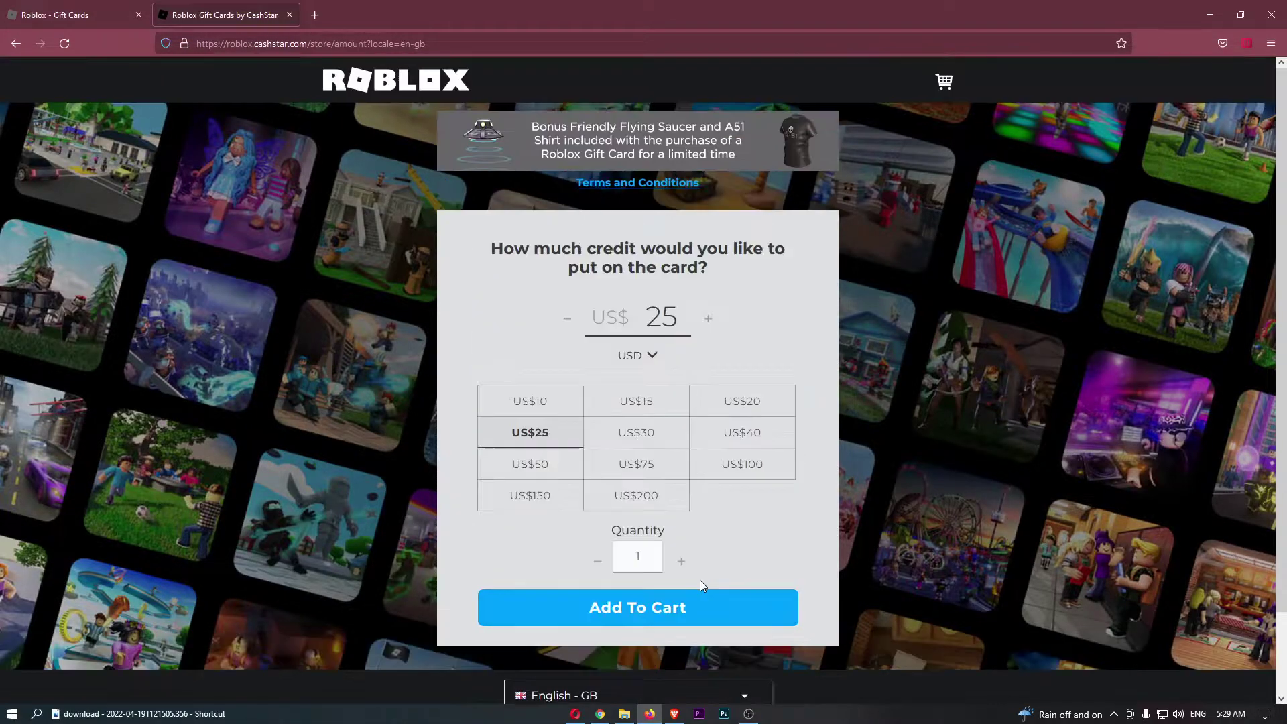
pyautogui.click(644, 433)
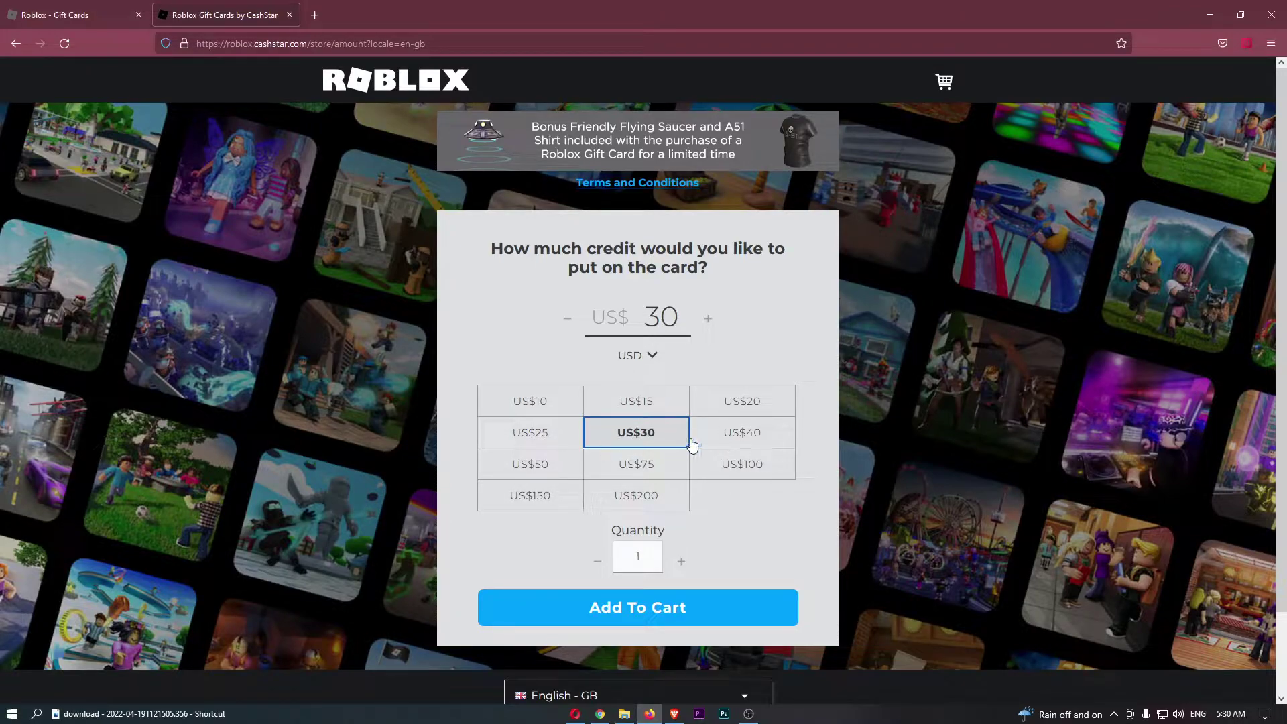
pyautogui.click(670, 616)
pyautogui.scroll(3, 647, 311)
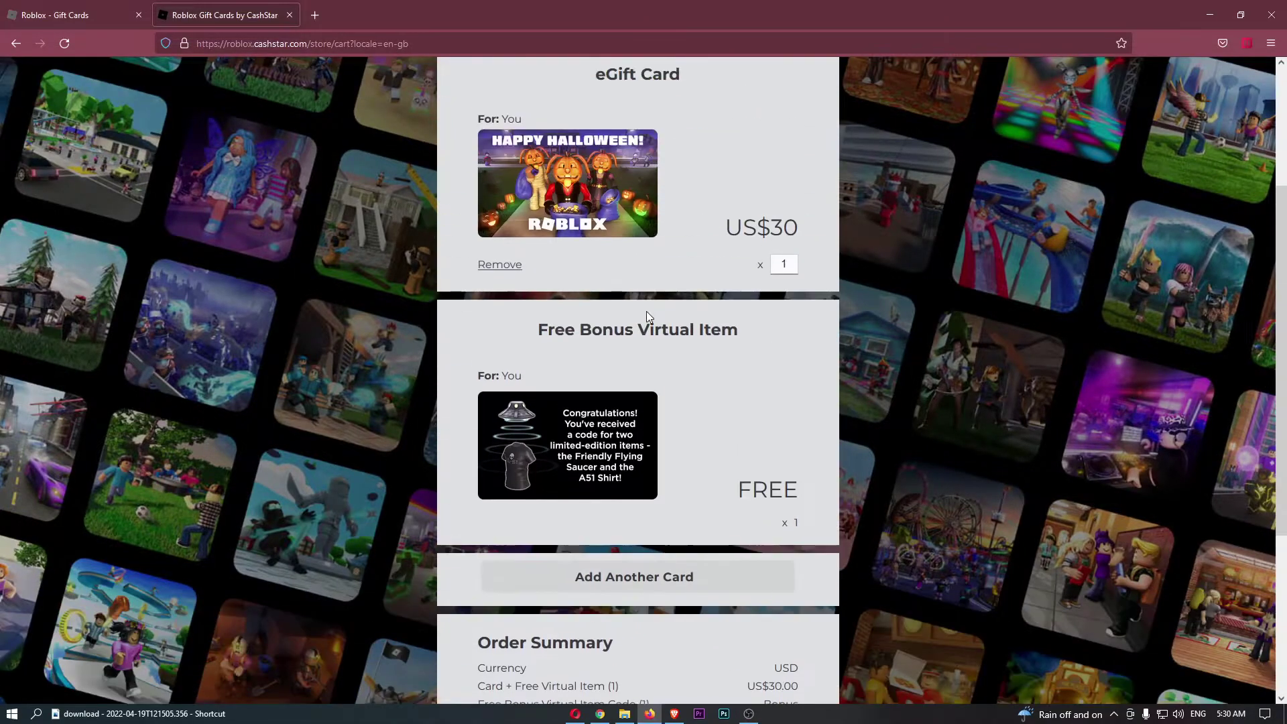
pyautogui.scroll(-2, 649, 453)
# Check the US$30 checkout total, then go back to the gift-card recipient form
pyautogui.click(654, 661)
pyautogui.scroll(-10, 621, 506)
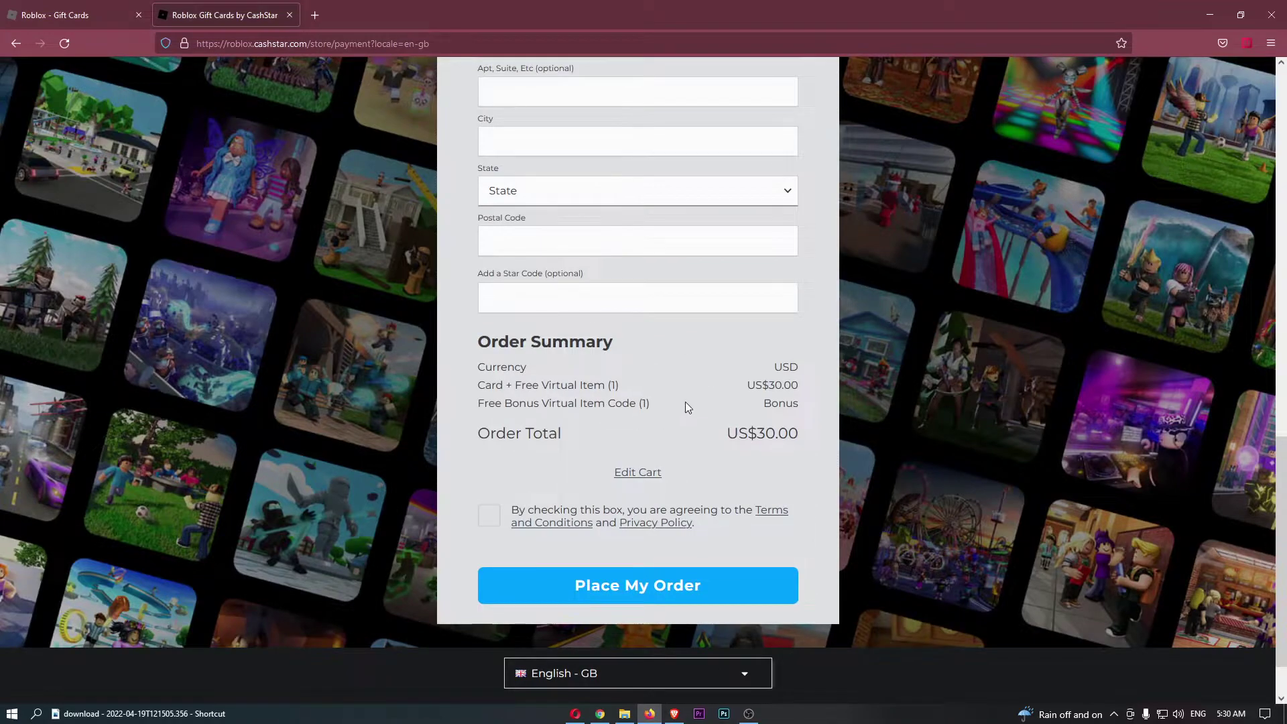
pyautogui.scroll(10, 686, 403)
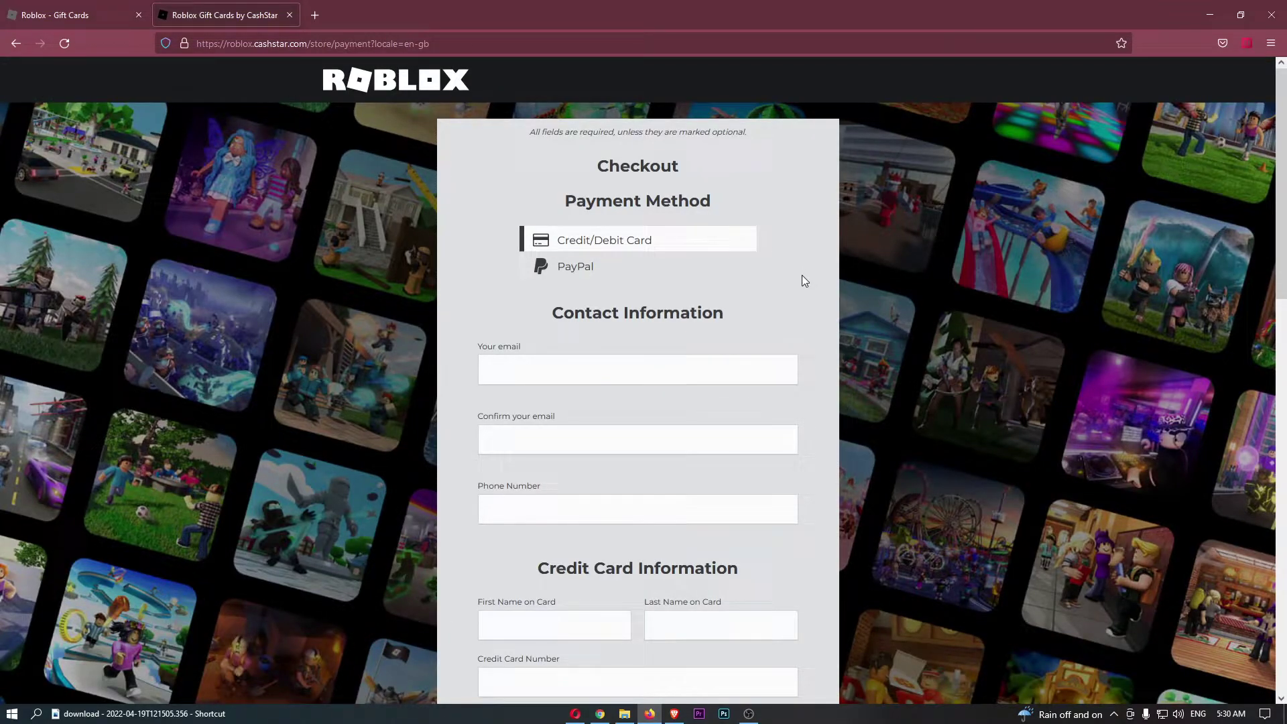
pyautogui.scroll(-10, 803, 280)
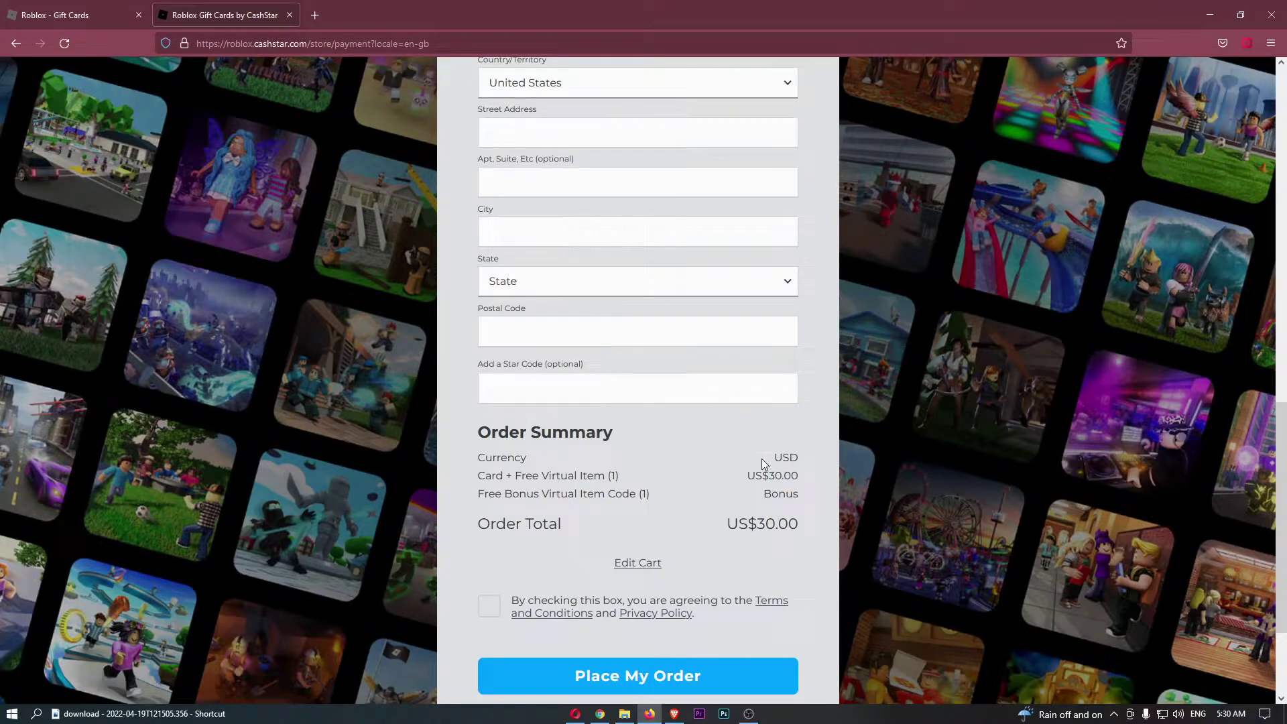
pyautogui.scroll(-2, 761, 459)
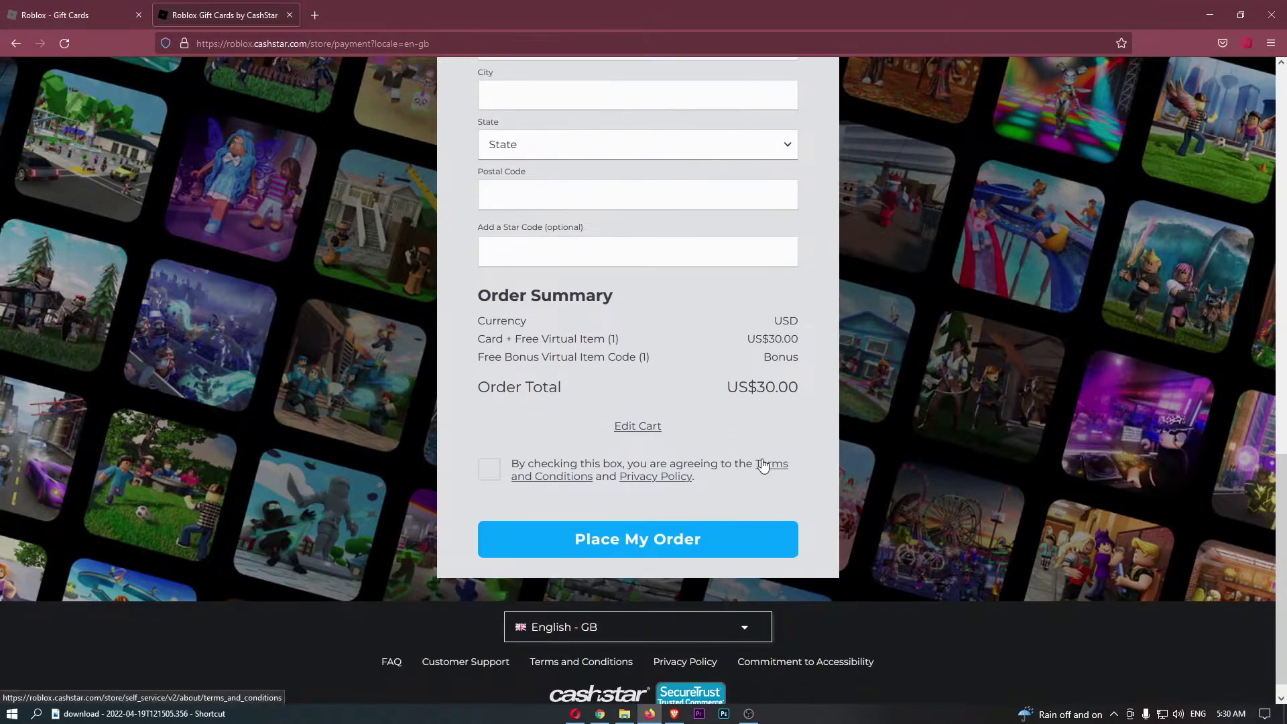
pyautogui.hotkey('alt', 'Left')
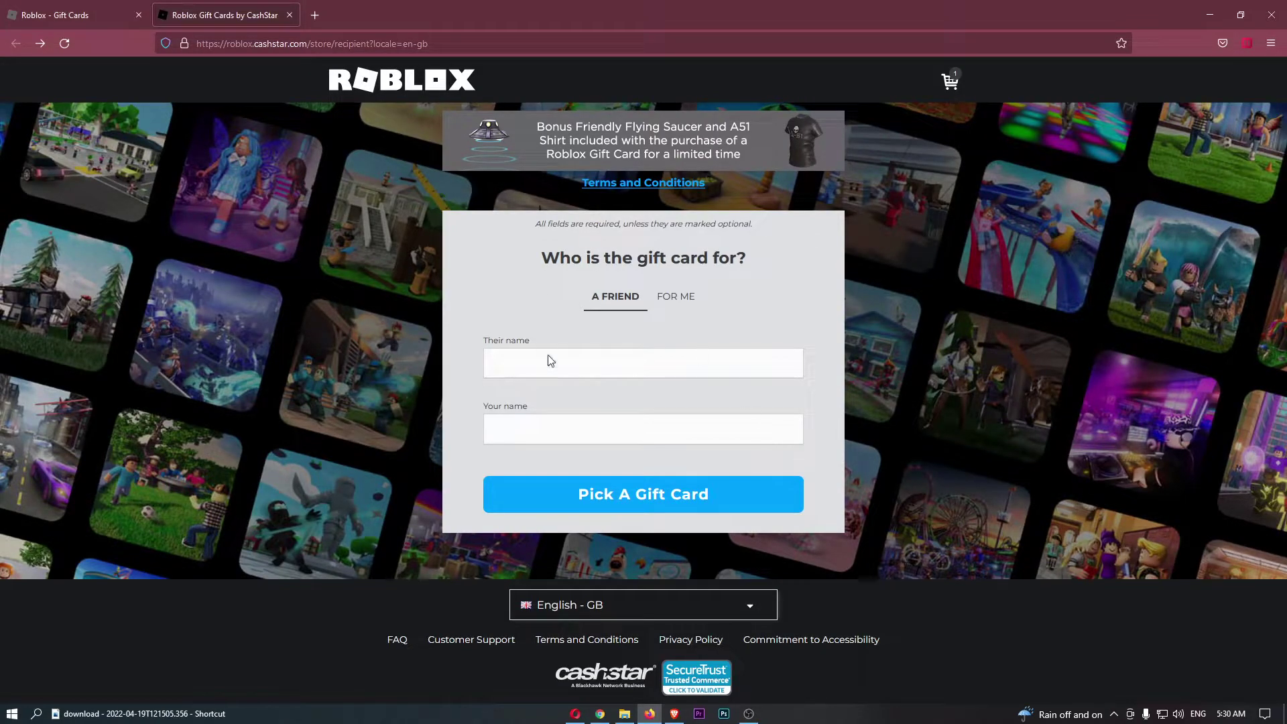
# Fill in the friend's name and the sender's name under 'A Friend' and continue
pyautogui.click(661, 365)
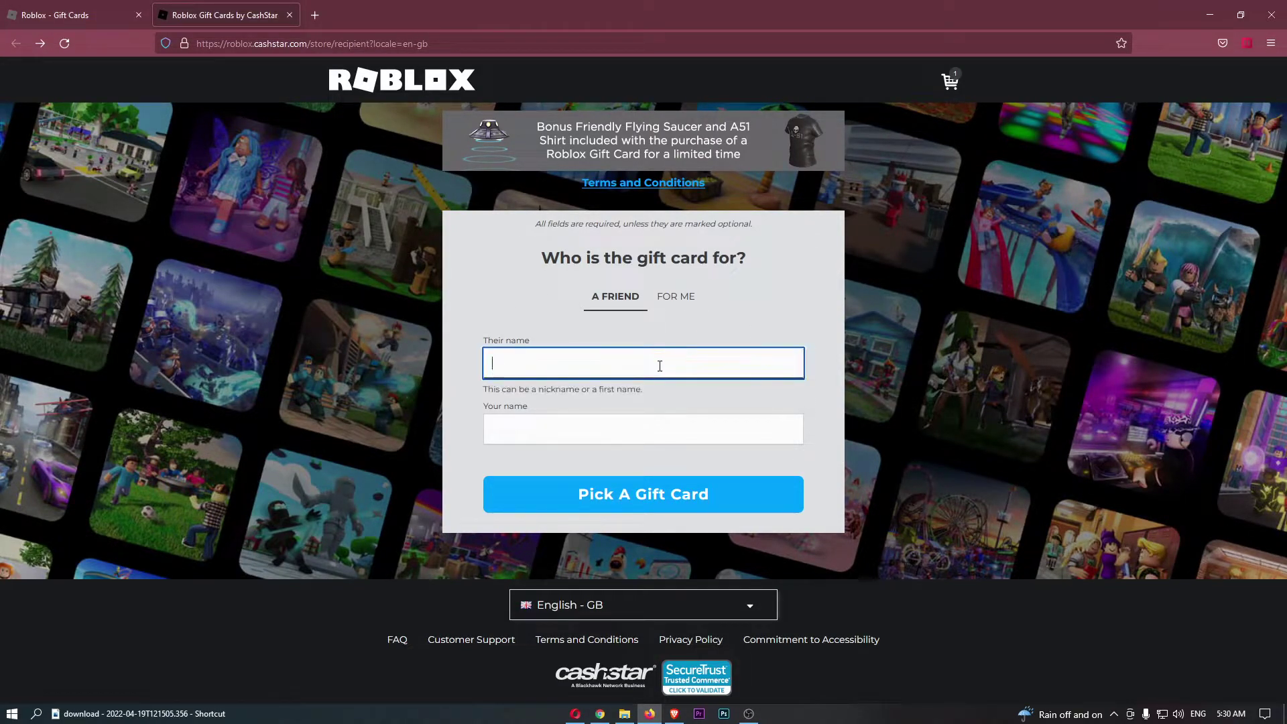
pyautogui.write('Z')
pyautogui.write('oe')
pyautogui.click(625, 429)
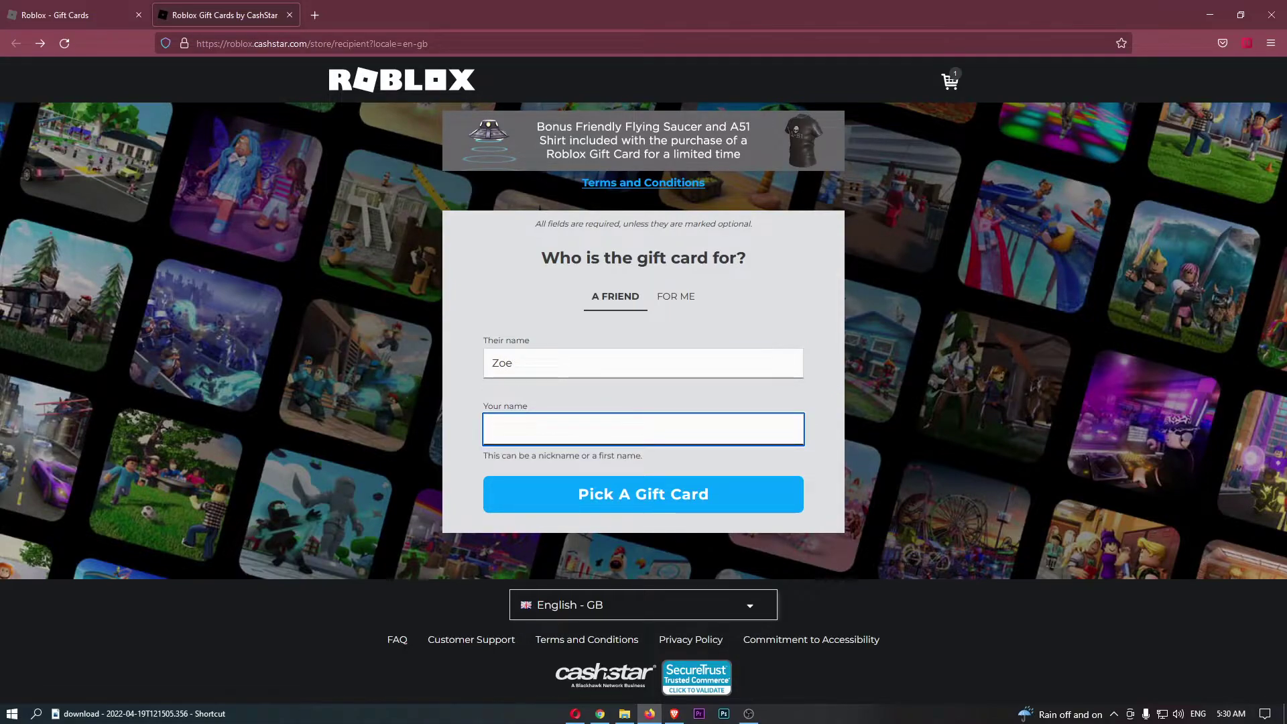
pyautogui.write('Mark')
pyautogui.click(690, 515)
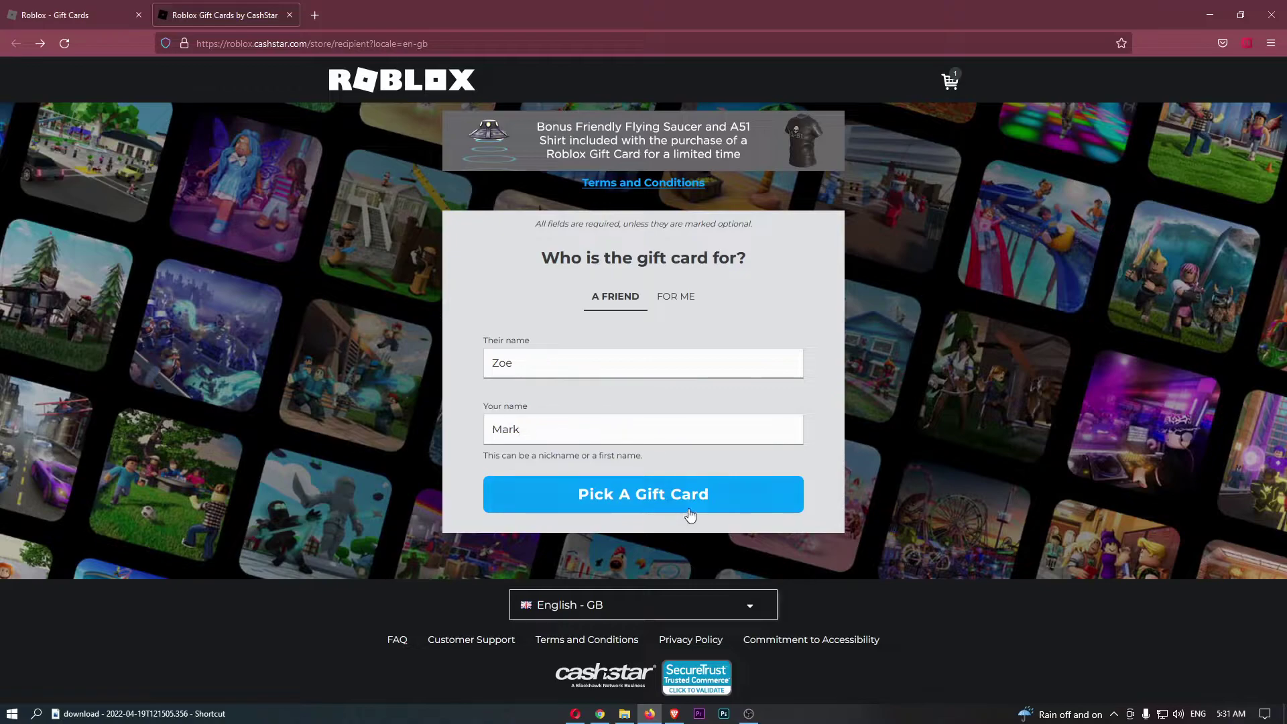
pyautogui.scroll(-2, 705, 483)
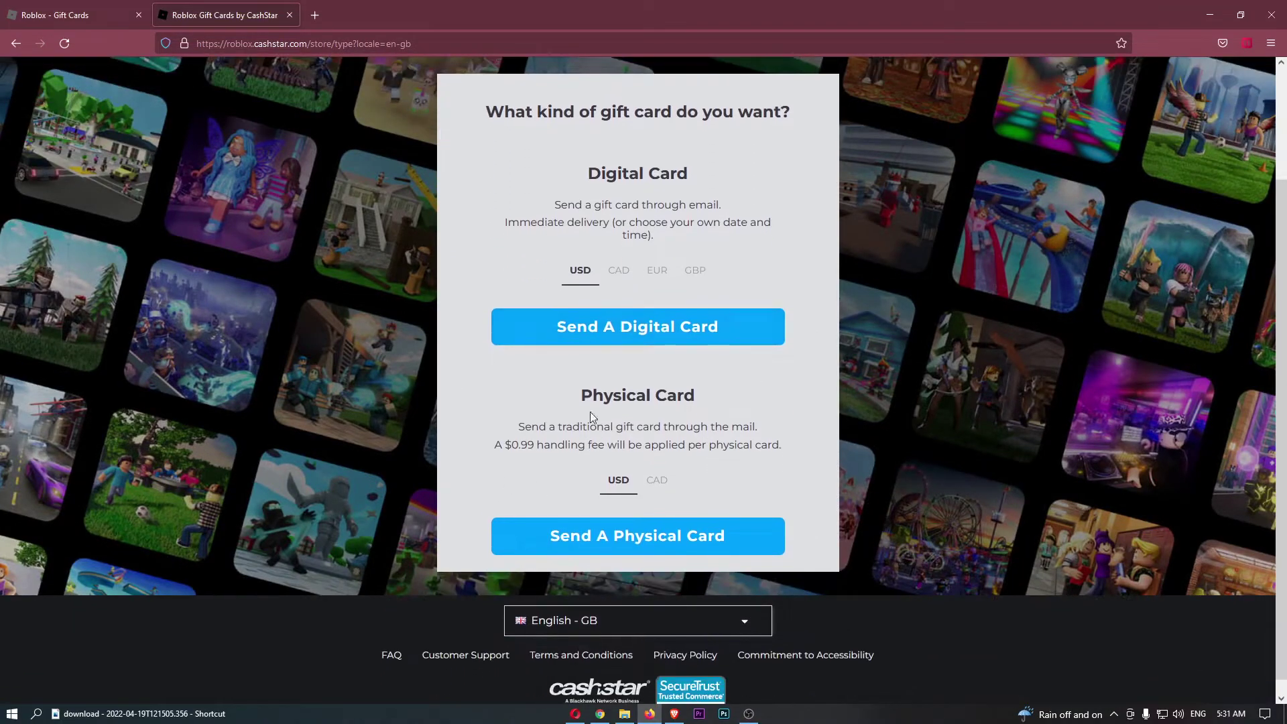
# Give the friend's digital card the ice-cream Popular Experiences design and US$30 credit
pyautogui.click(659, 337)
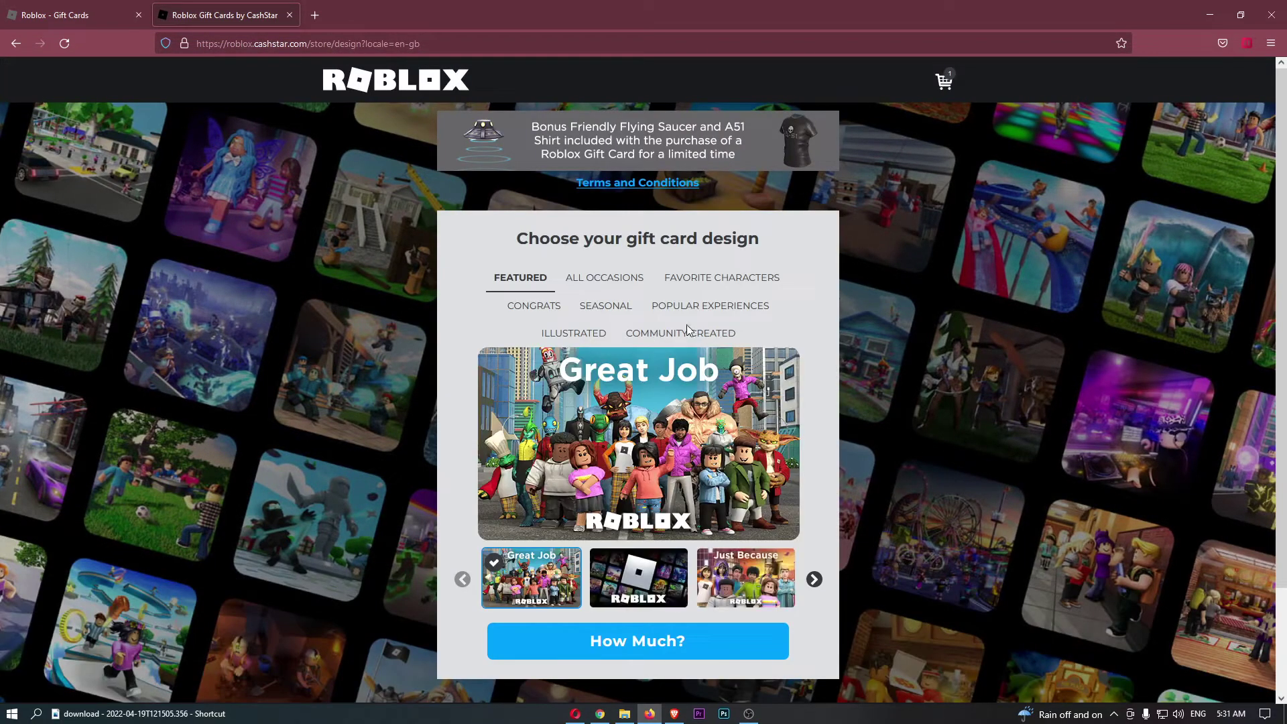
pyautogui.click(710, 307)
pyautogui.click(744, 636)
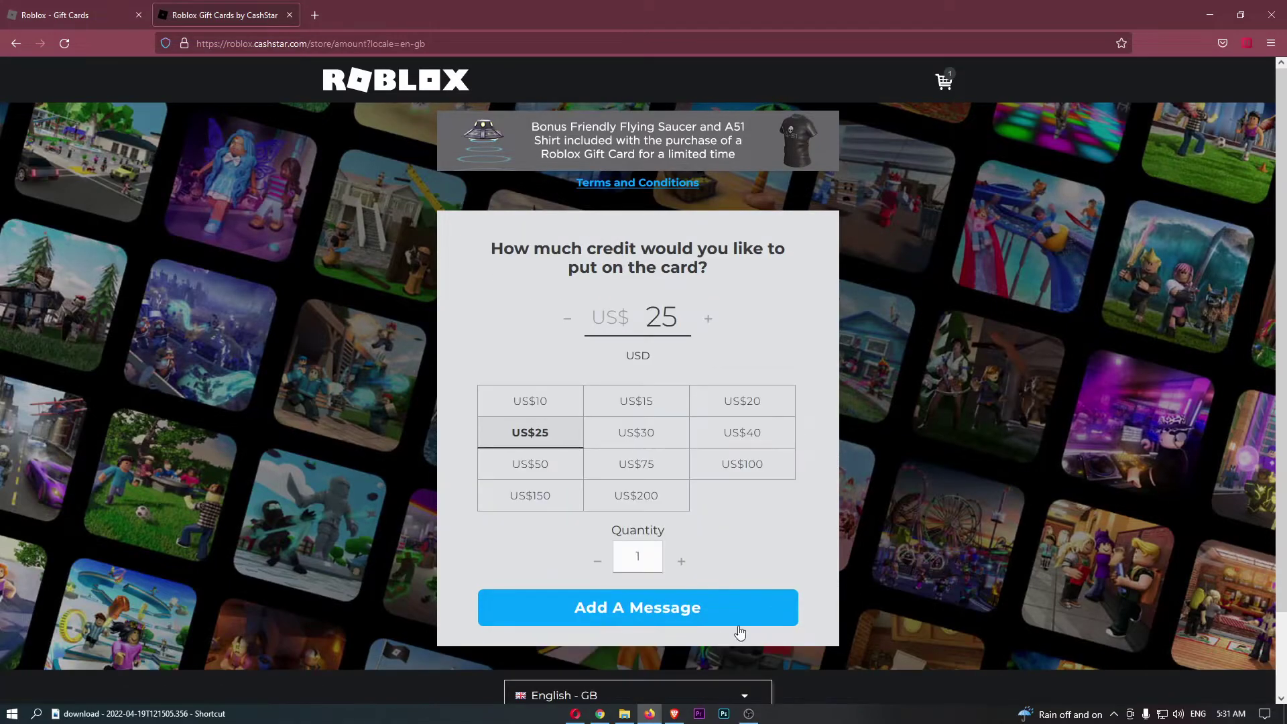
pyautogui.hotkey('alt', 'Left')
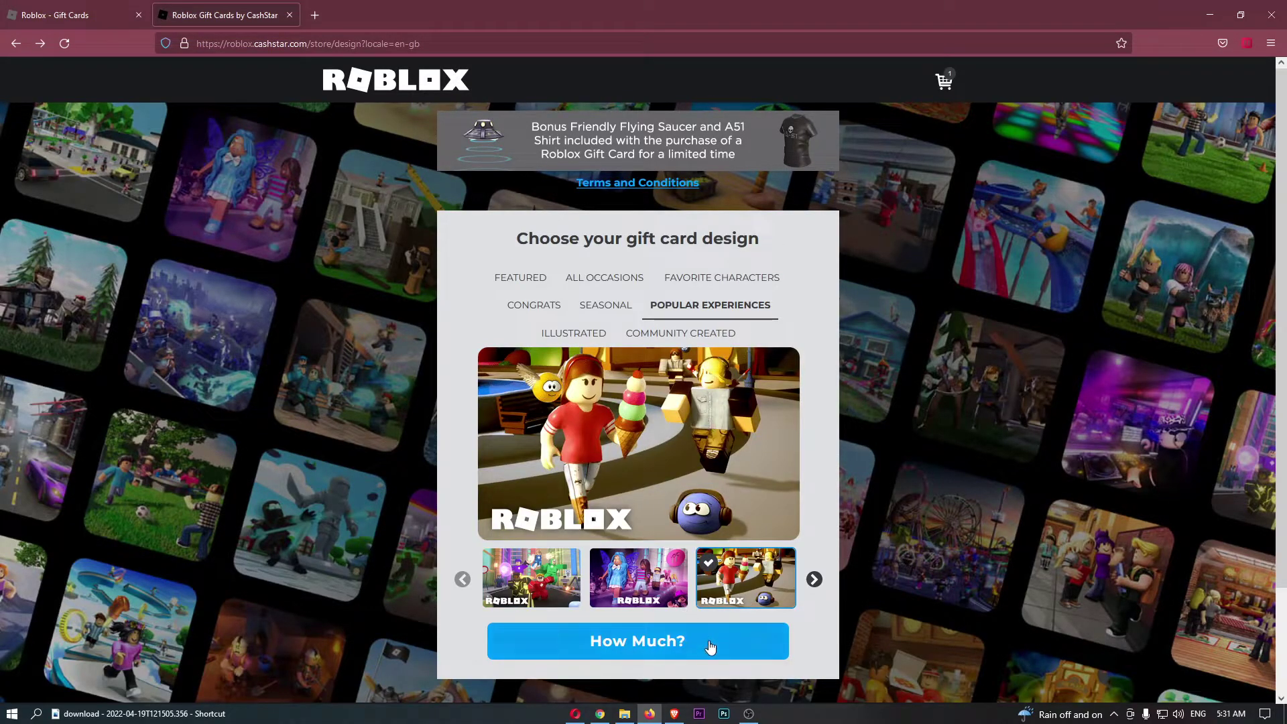
pyautogui.click(711, 646)
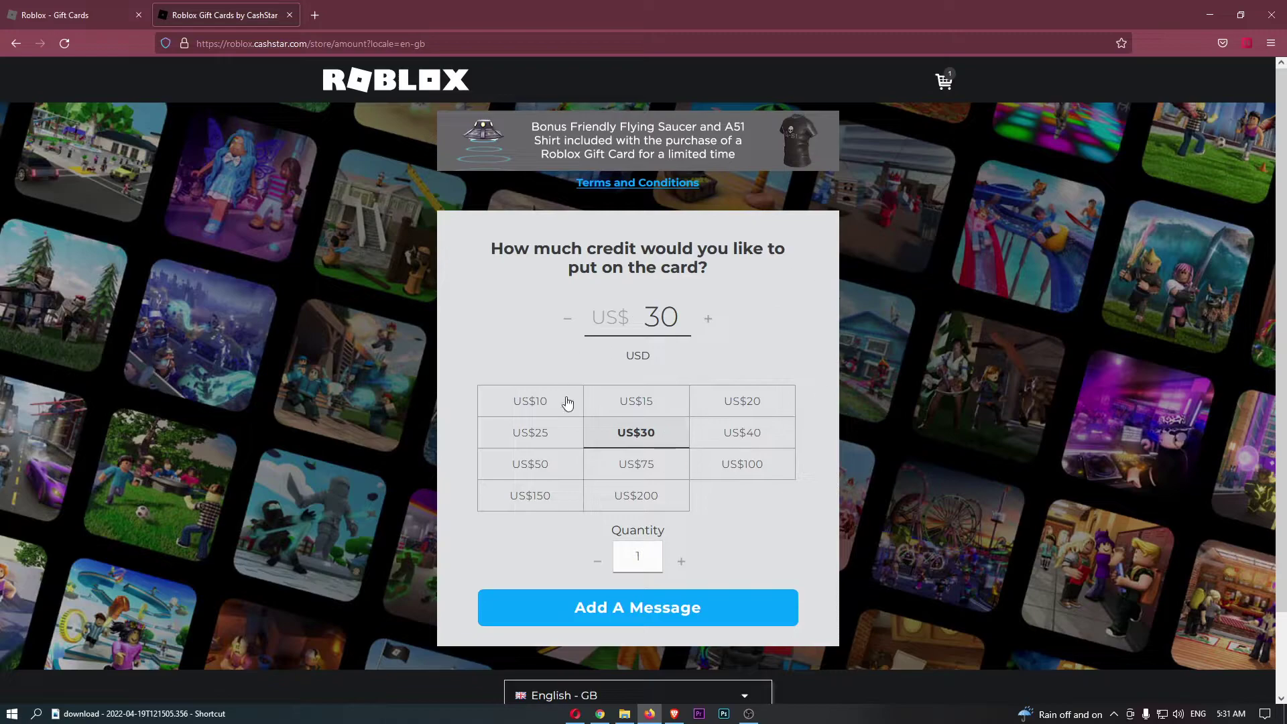
pyautogui.click(671, 604)
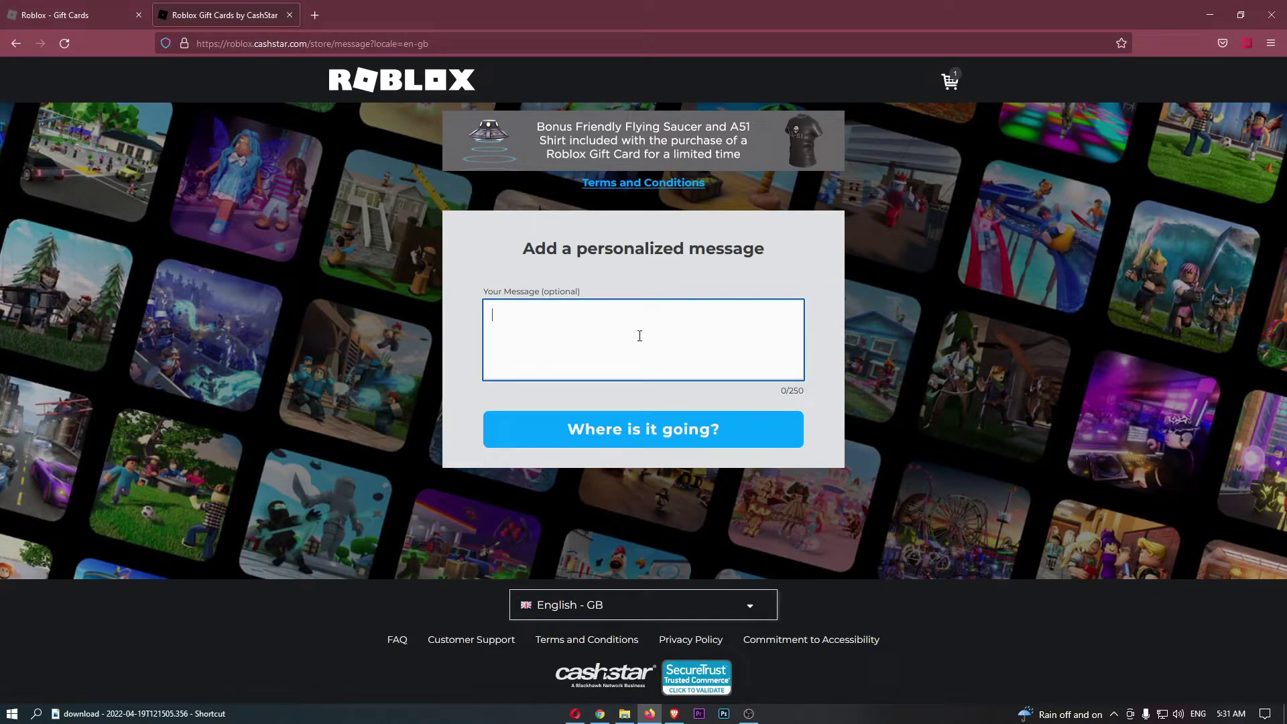
pyautogui.write('Wel')
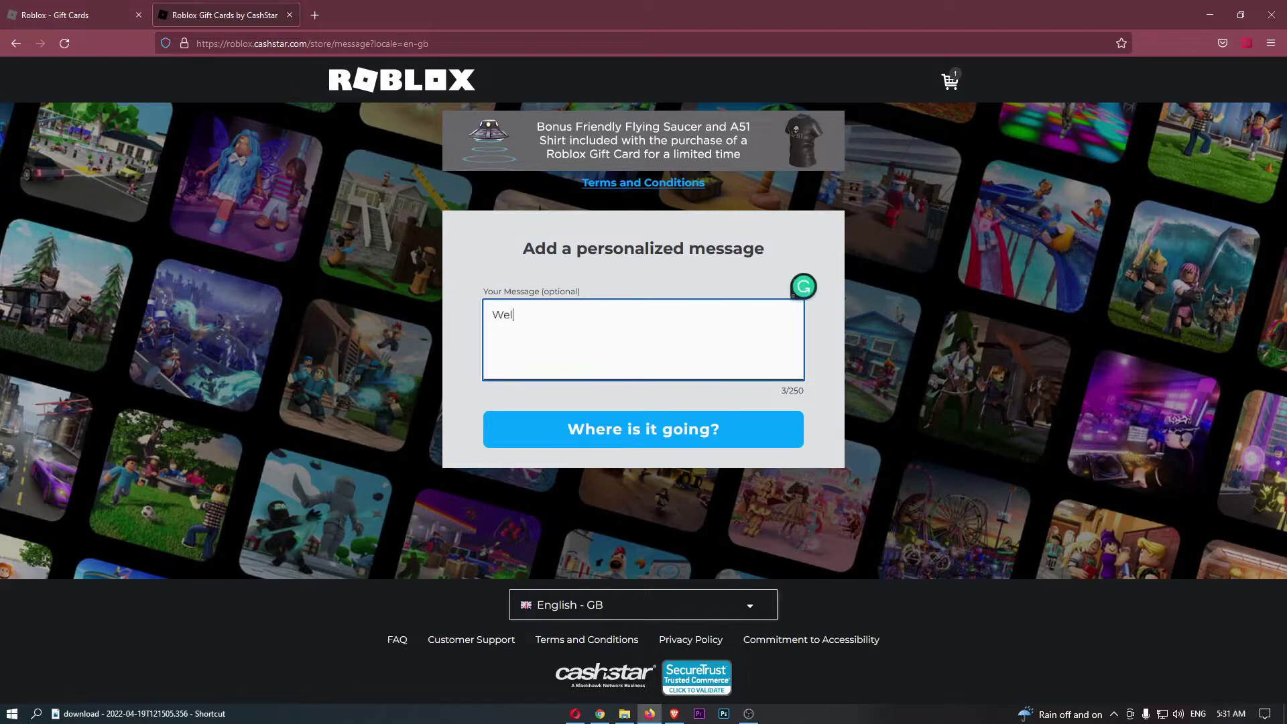
pyautogui.write('l done on p')
pyautogui.write('assing you exams')
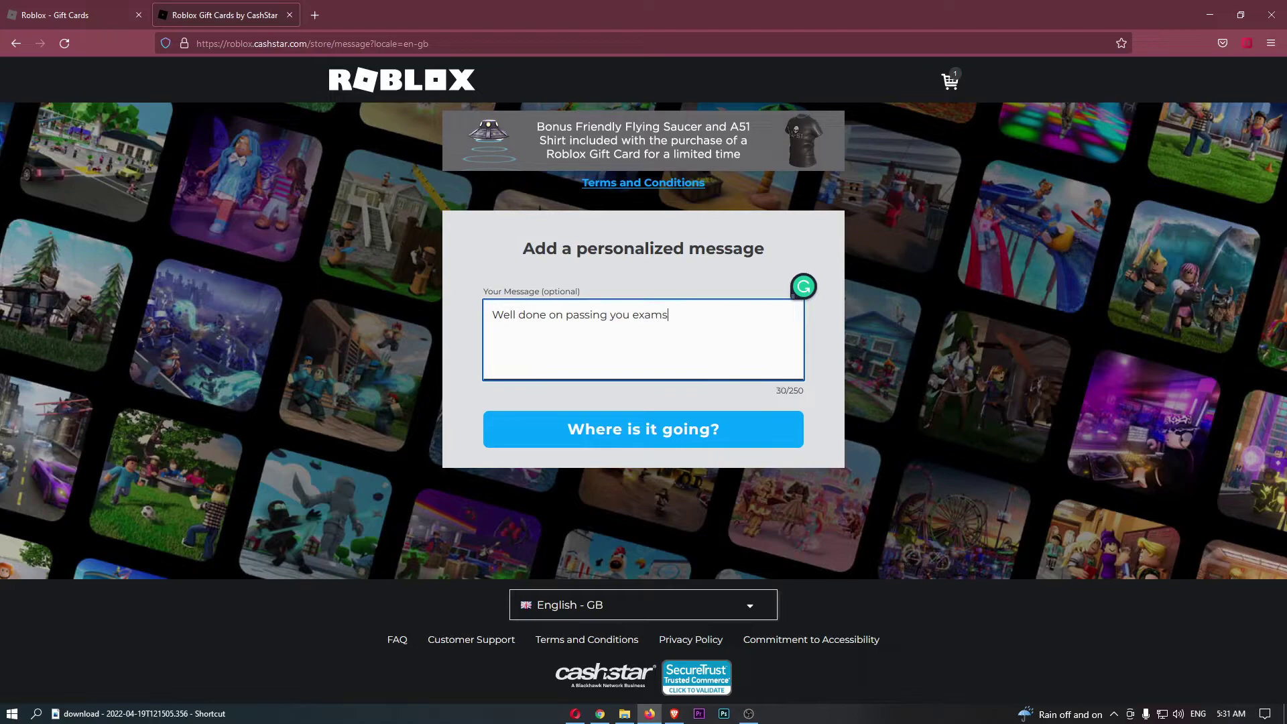
# Write the congratulations-on-exams message and start entering the friend's delivery email
pyautogui.click(666, 440)
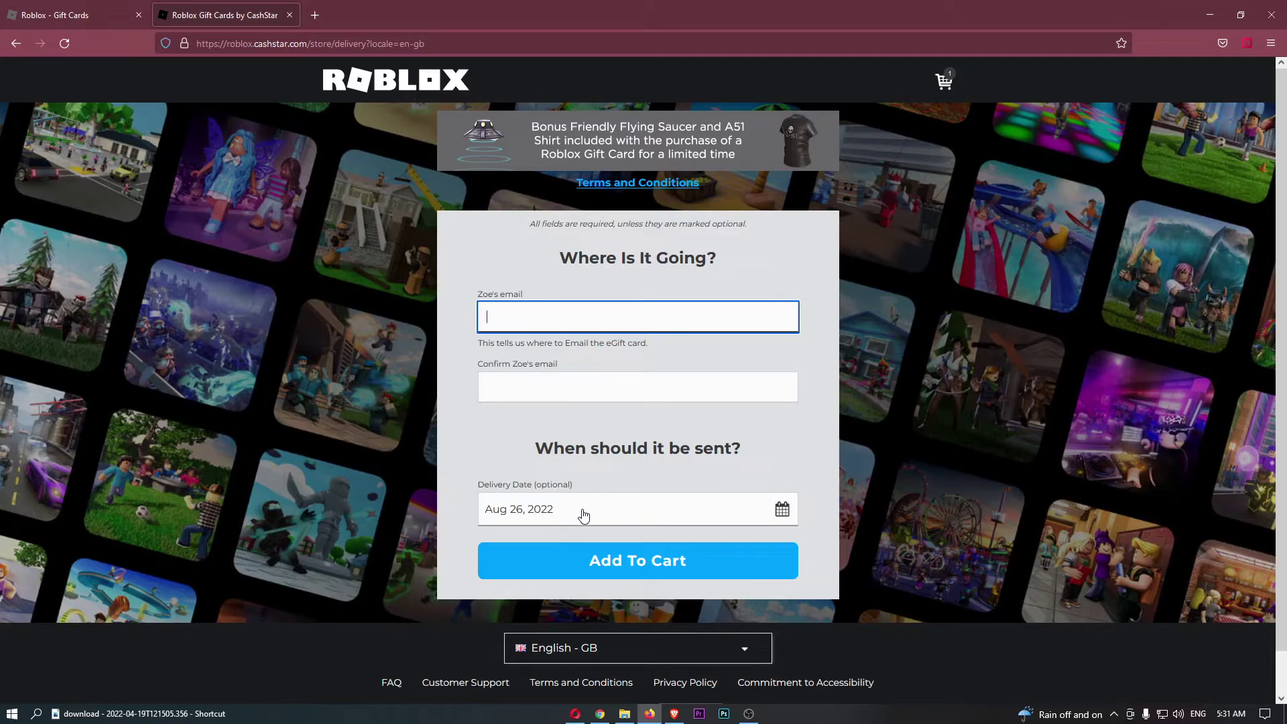
pyautogui.click(630, 567)
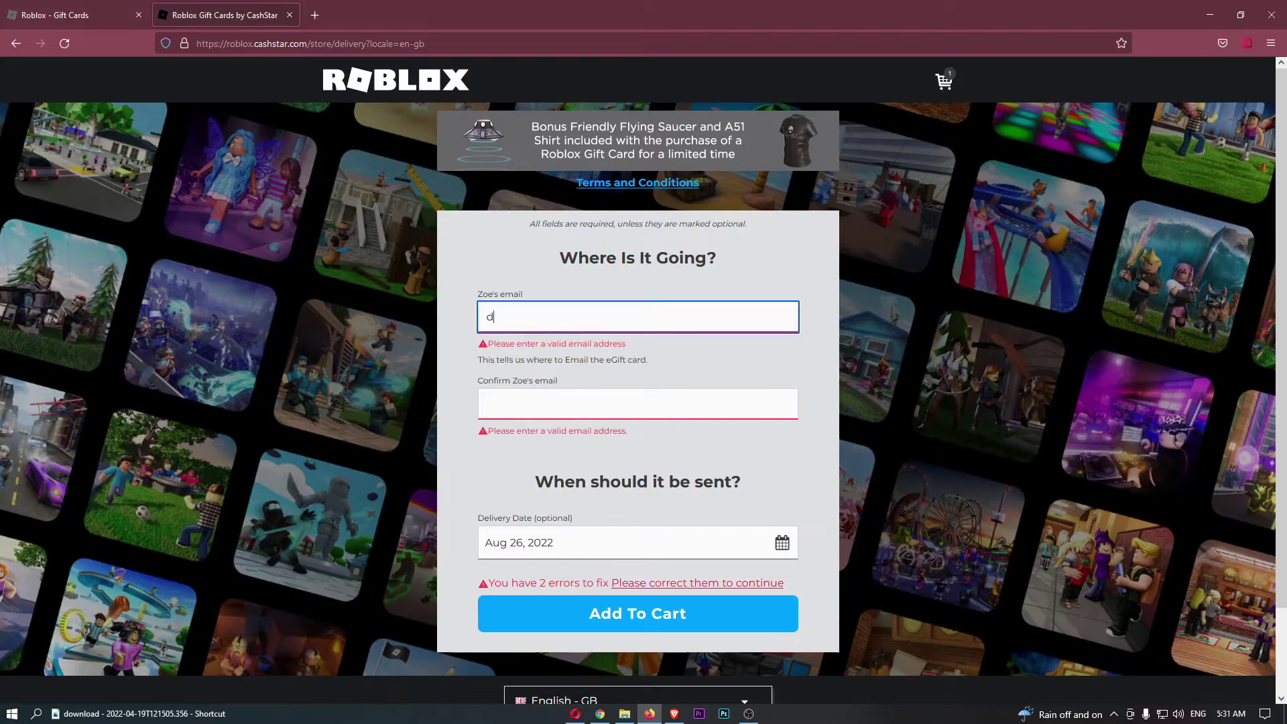
# Add the friend's card to the cart, remove your own card, and reach checkout
pyautogui.press('Return')
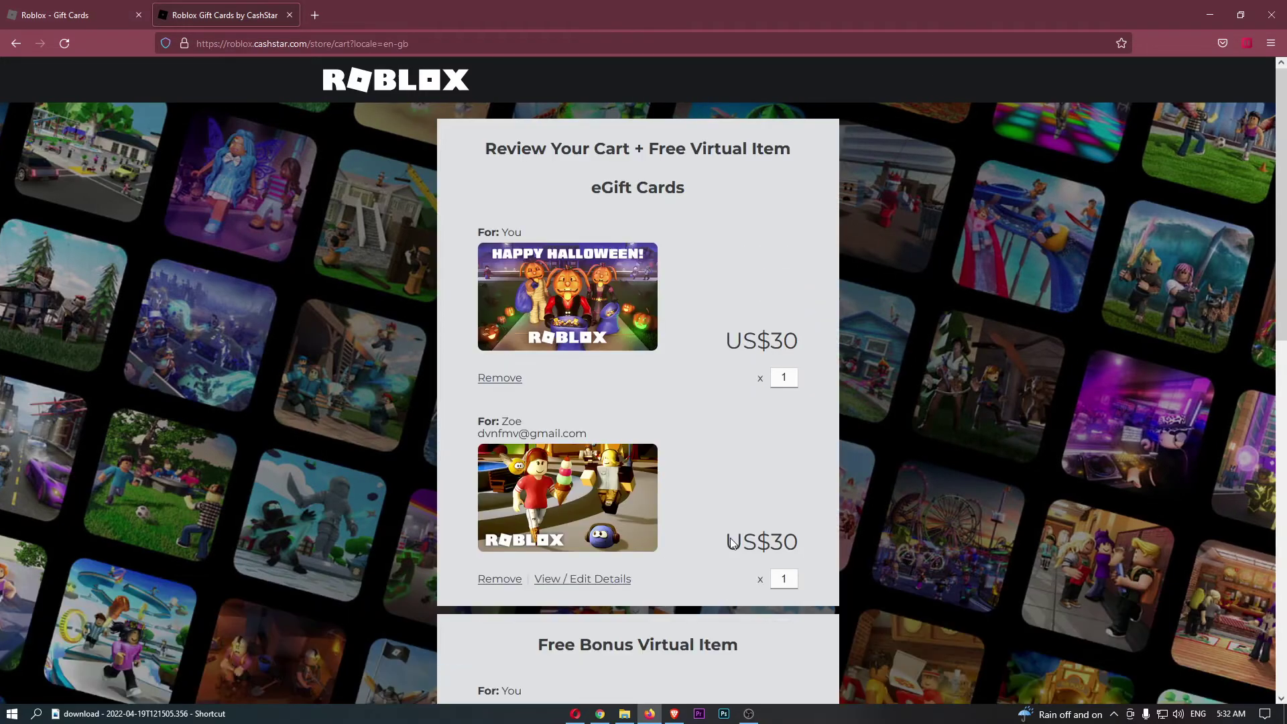
pyautogui.scroll(-3, 691, 403)
pyautogui.click(695, 517)
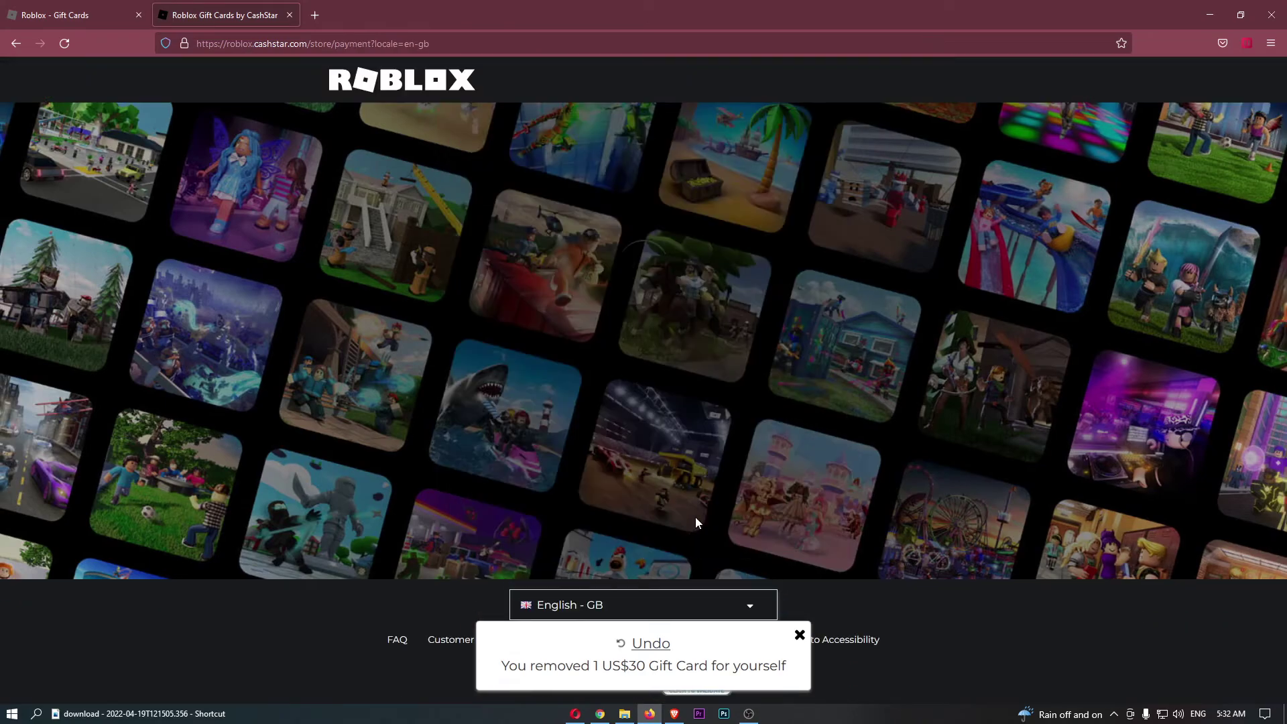
pyautogui.scroll(-2, 670, 428)
pyautogui.scroll(2, 650, 393)
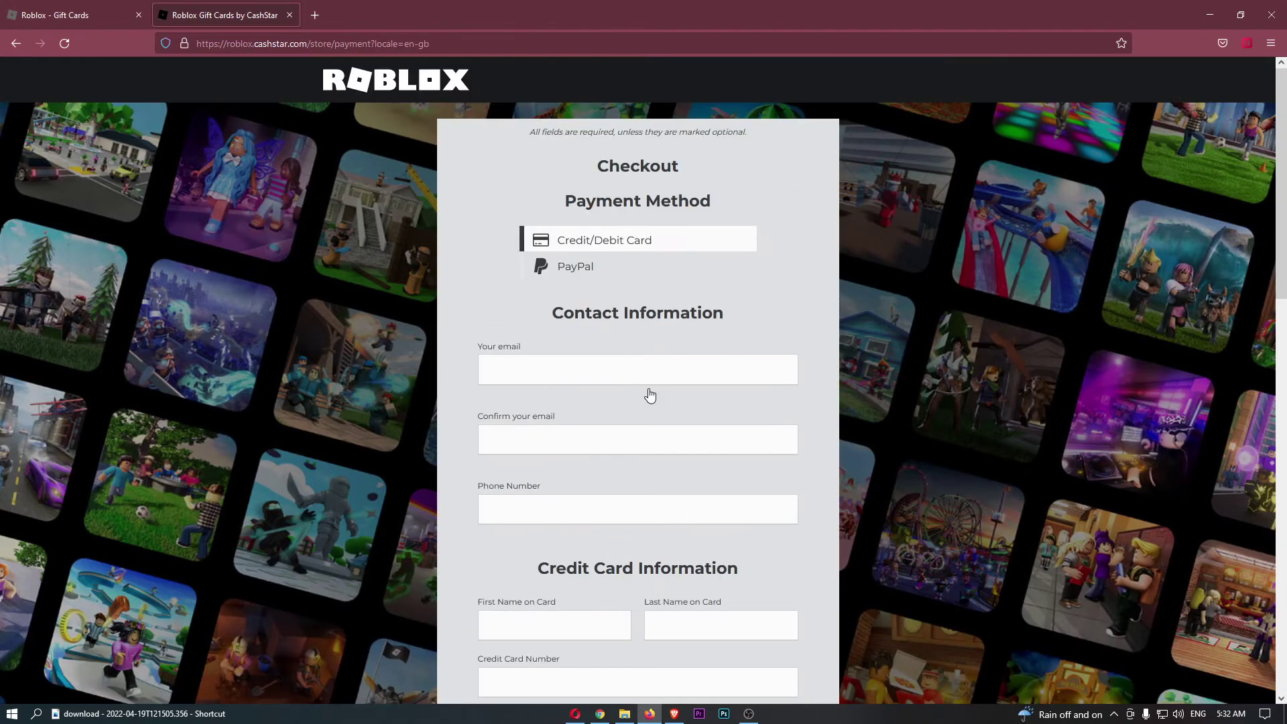
pyautogui.scroll(-8, 649, 388)
pyautogui.scroll(8, 648, 389)
pyautogui.scroll(1, 649, 394)
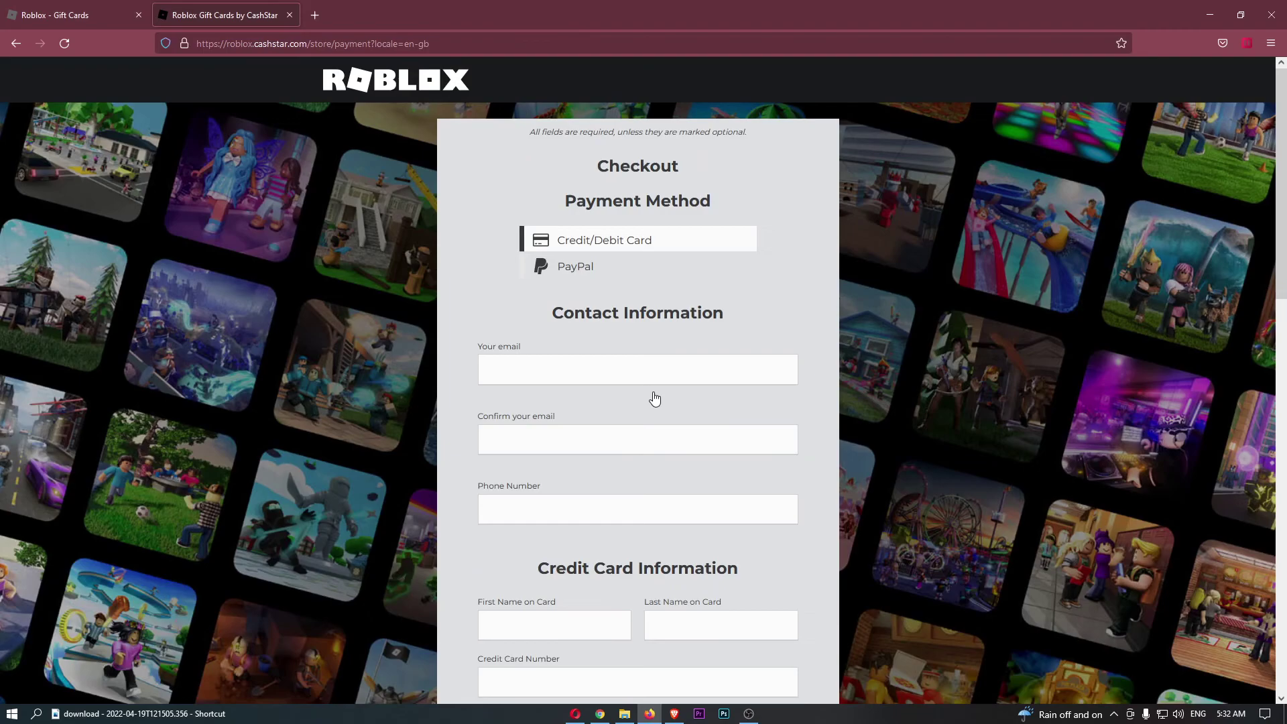